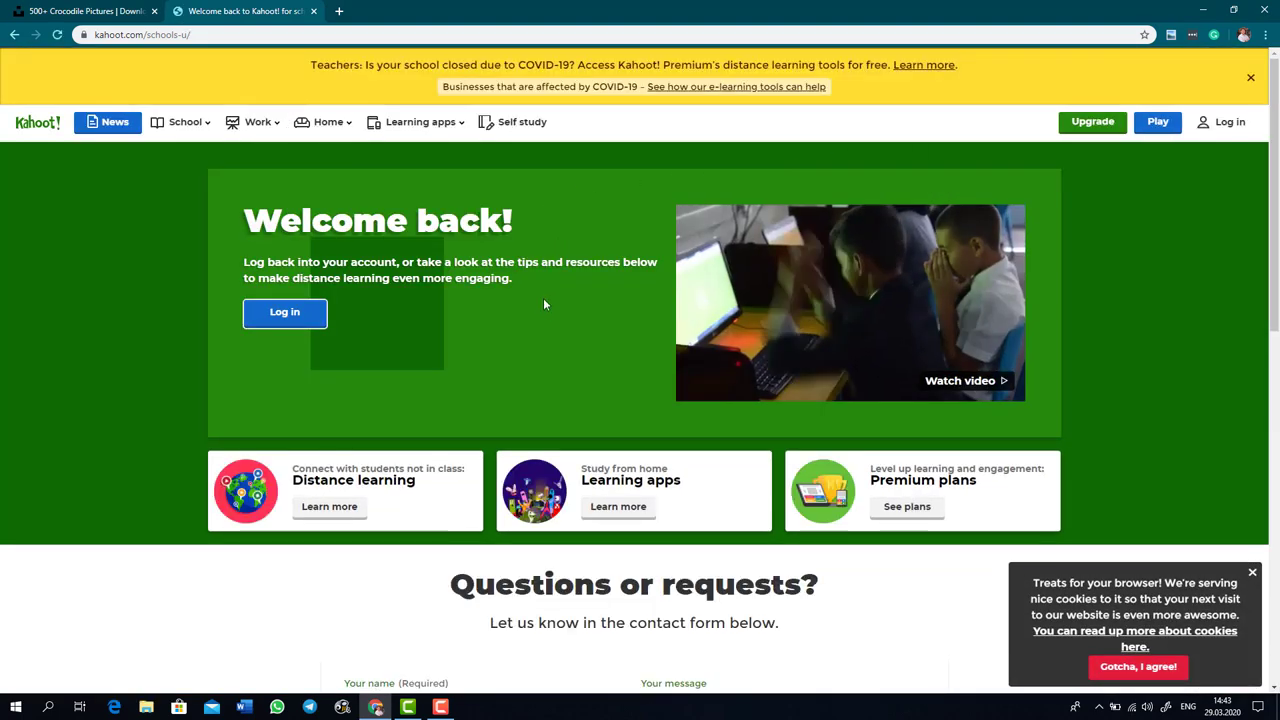
- Log in to Kahoot and create a new blank kahoot
left_click(296, 316)
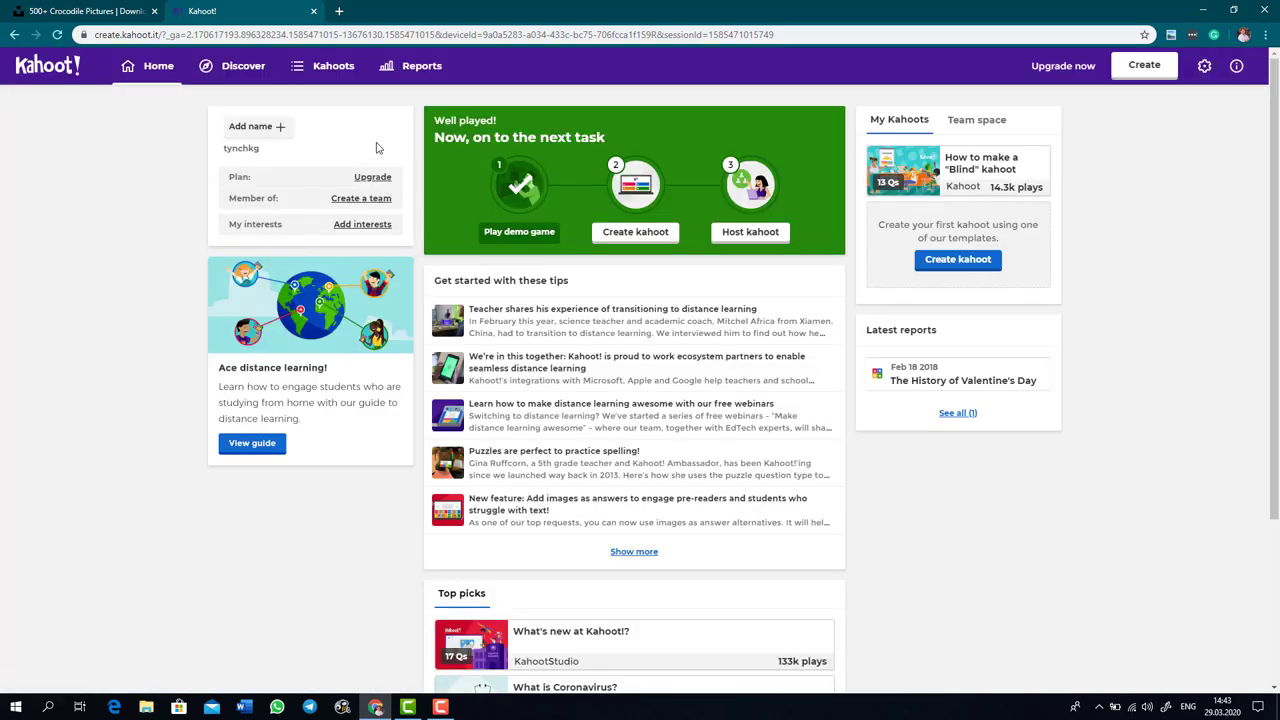
left_click(1144, 65)
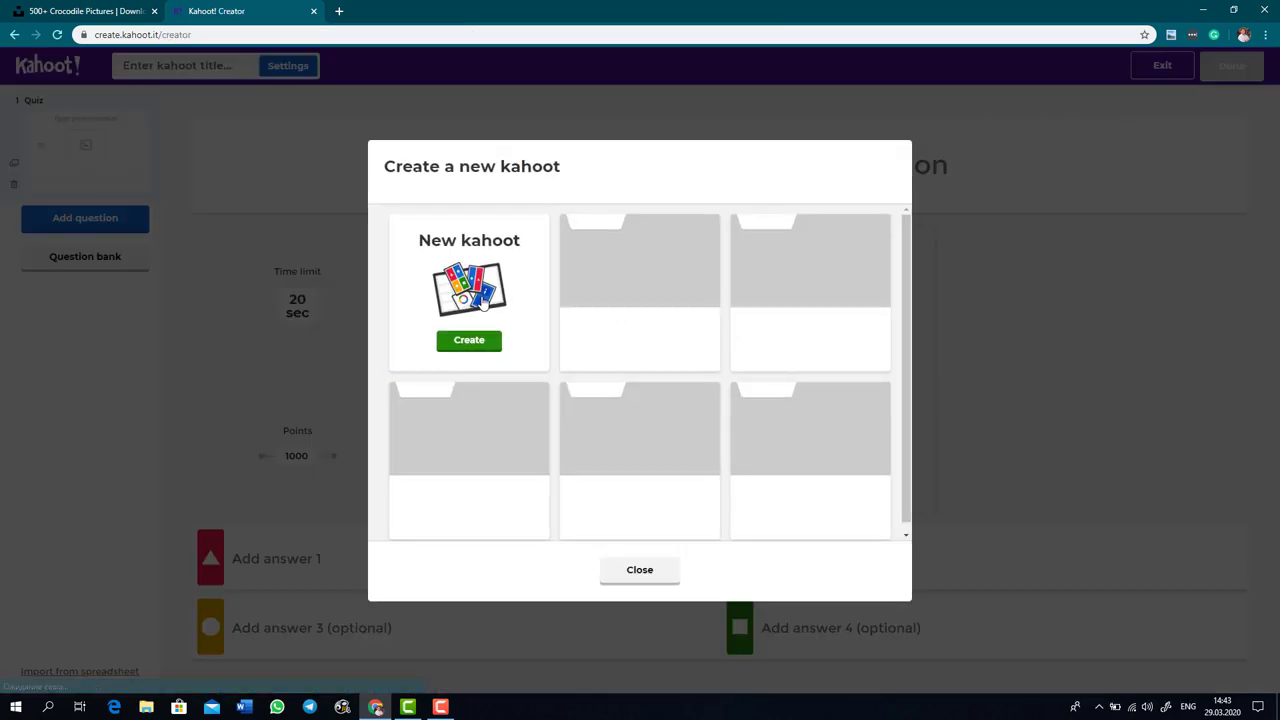
left_click(482, 303)
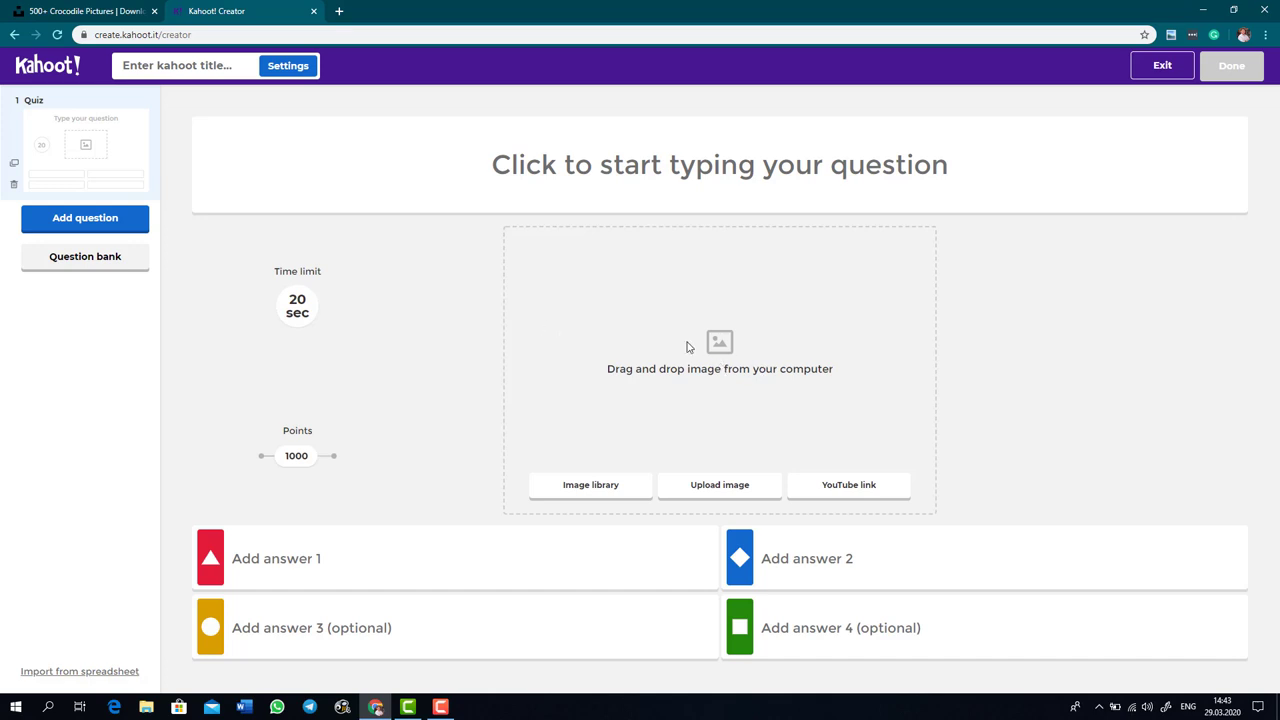
- Open unsplash.com in the browser and search its photos for crocodile
left_click(340, 11)
type("https://unsplash.com/")
key("Return")
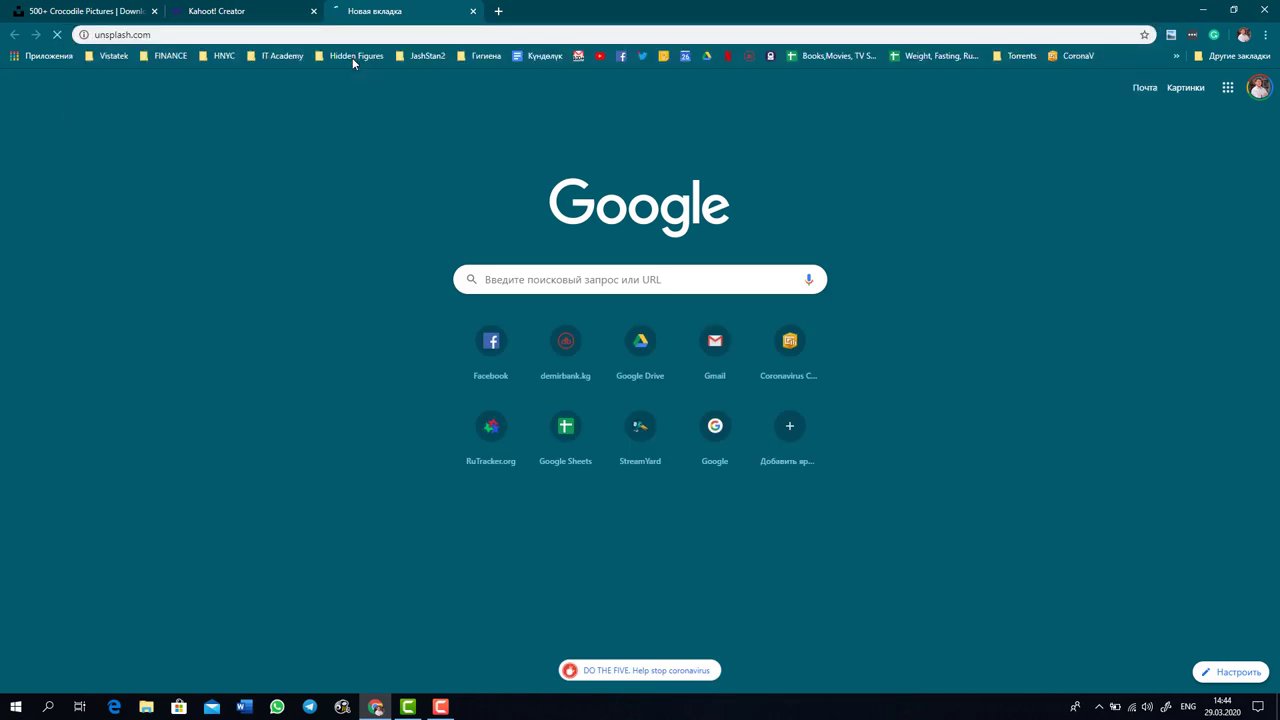
left_click(448, 343)
type("cr")
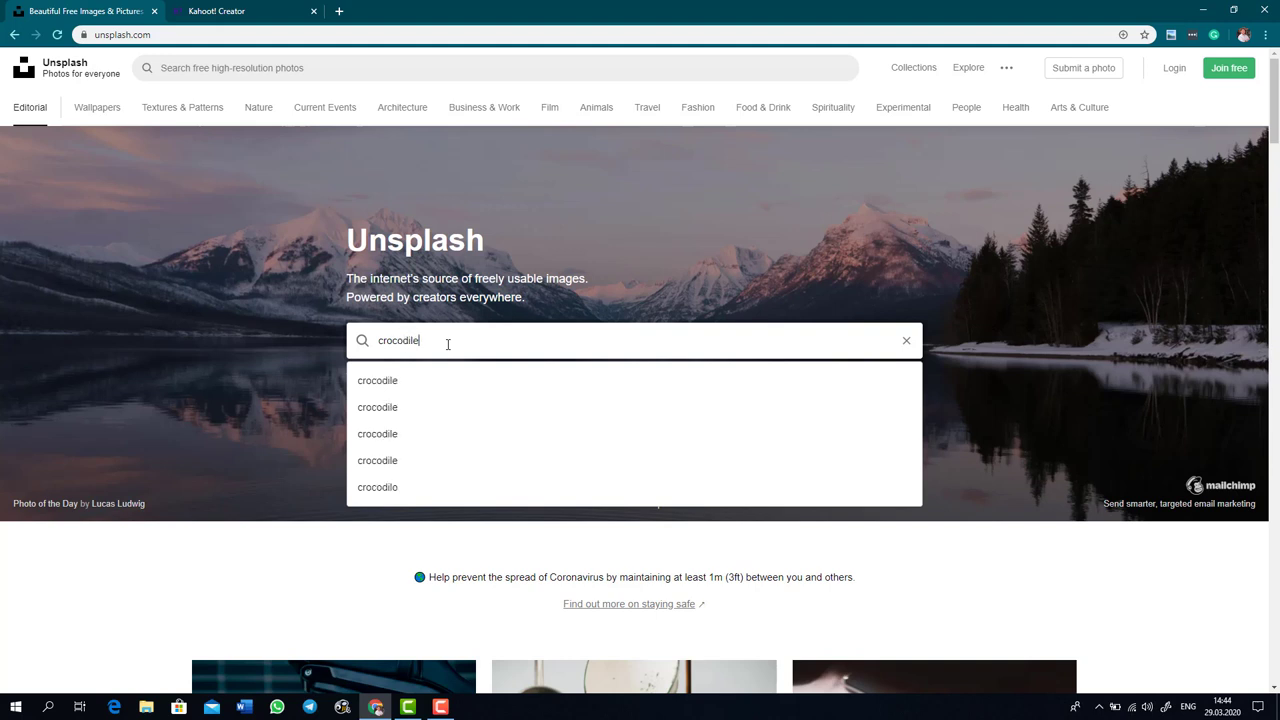
type("ocodile")
key("Return")
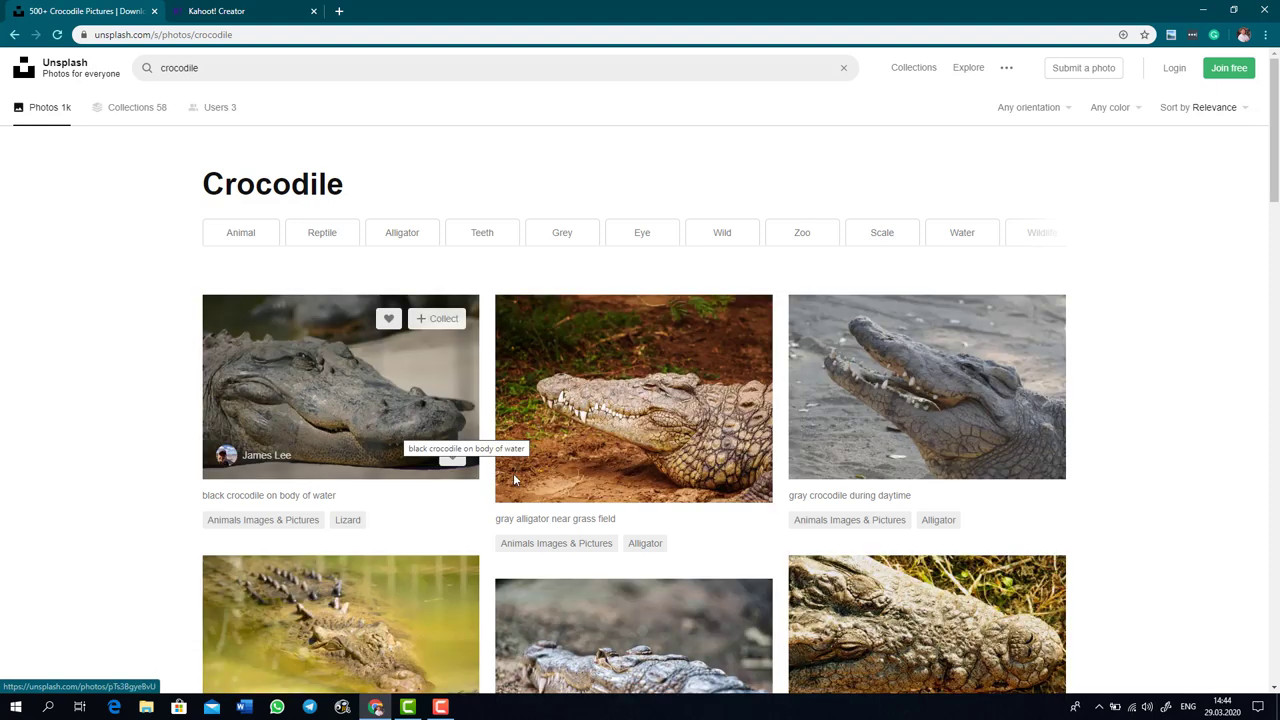
- Find the "alligator on lake" photo among the crocodile results and download it for free
scroll(661, 495, "down", 1)
scroll(661, 495, "down", 5)
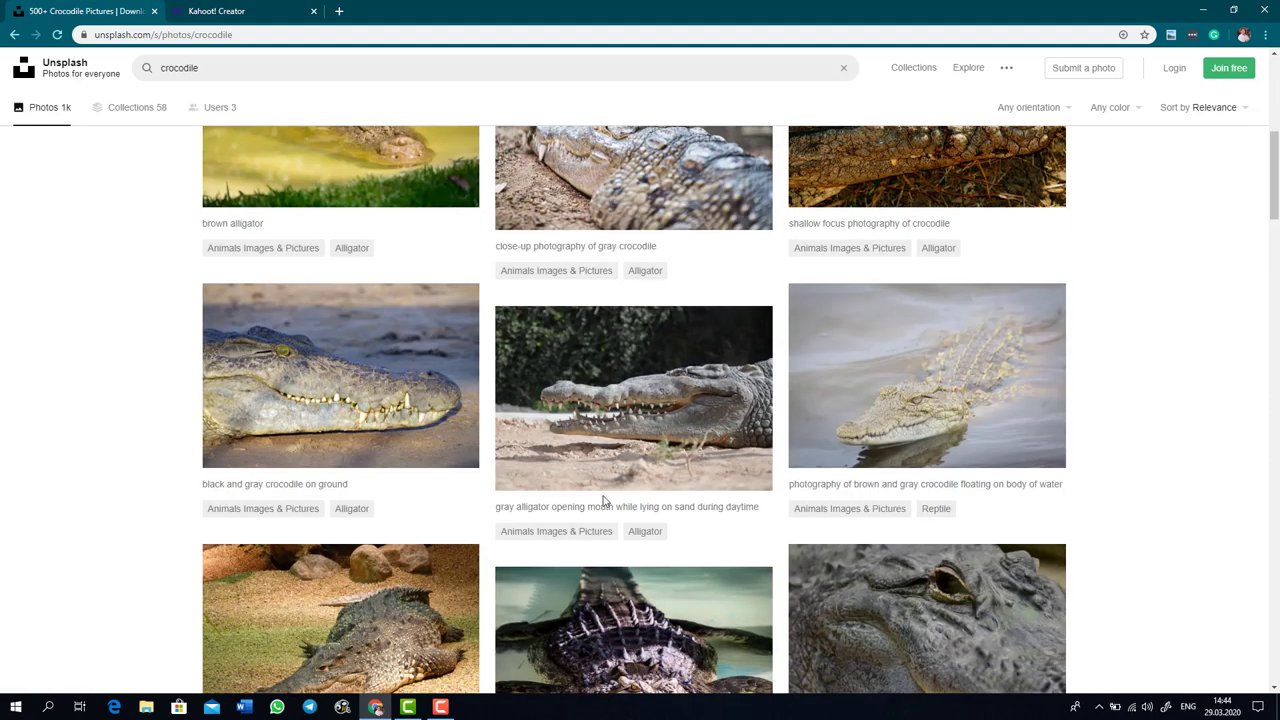
scroll(603, 500, "down", 8)
scroll(603, 497, "down", 4)
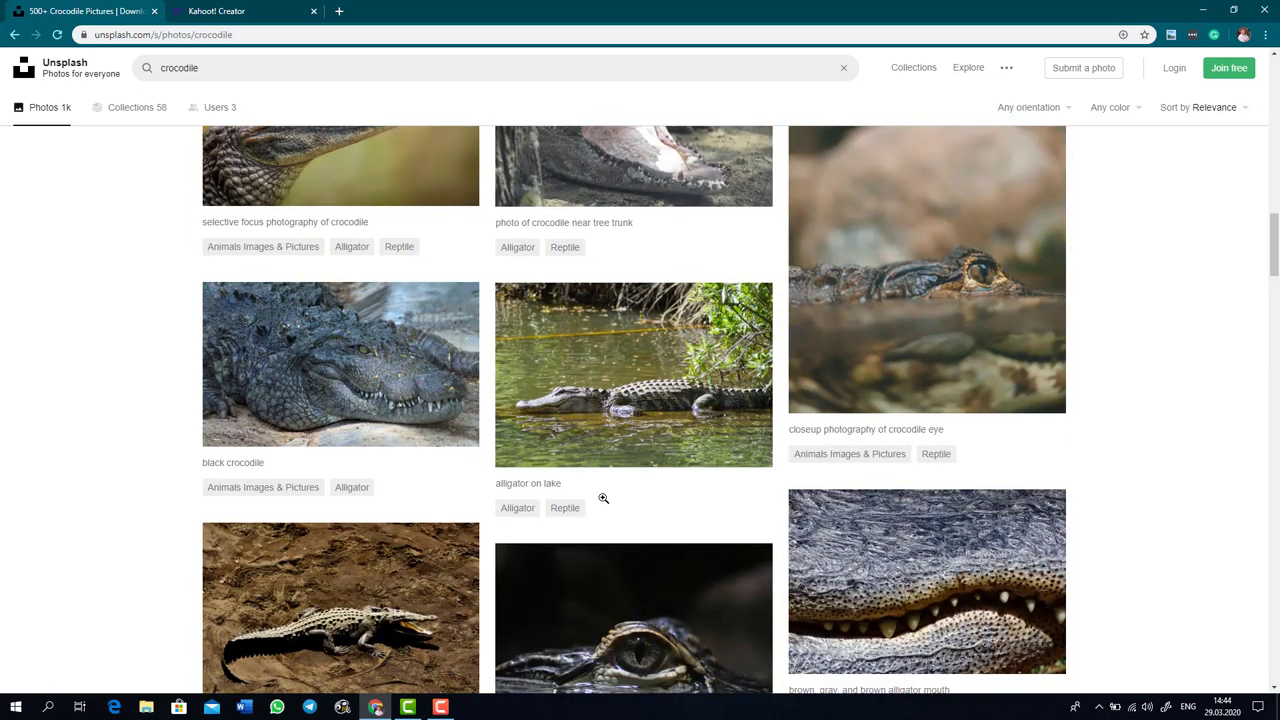
left_click(634, 390)
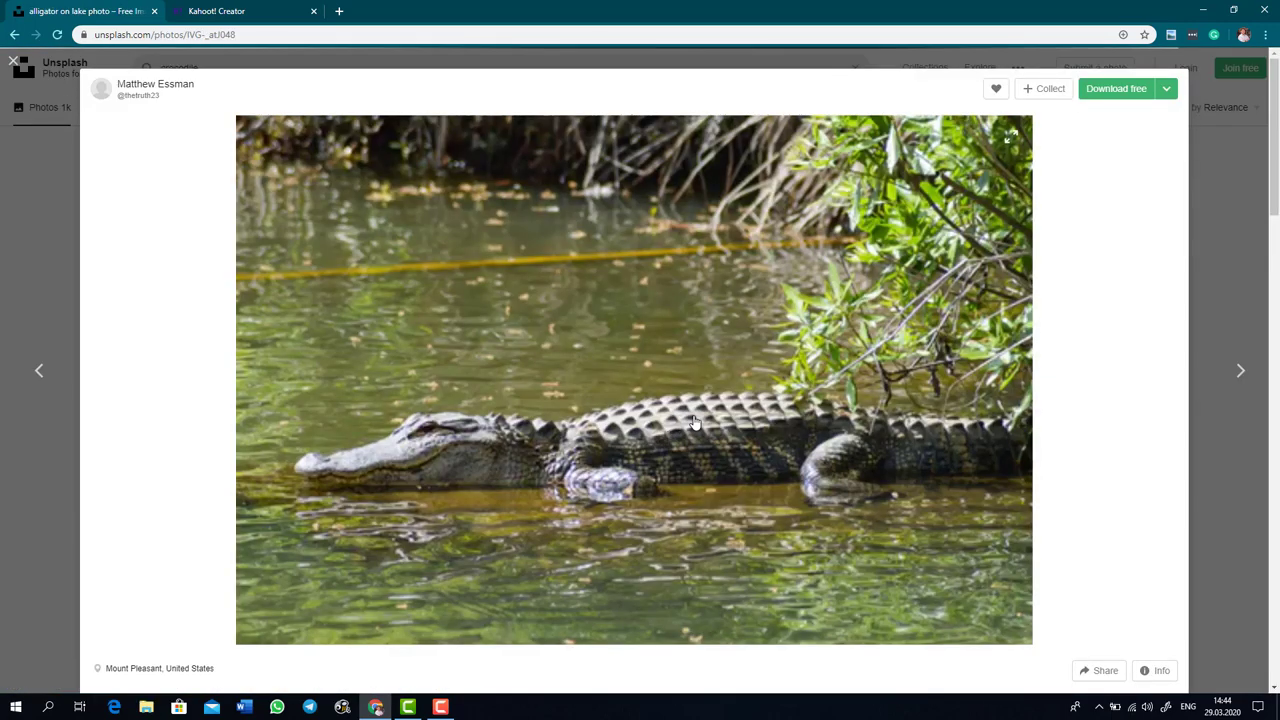
left_click(1131, 86)
- In Kahoot, enter the question "What whould you do ...if you were in the middle of a river and suddenly you saw a crocodile swimming quickly toward you?"
key("ctrl+Tab")
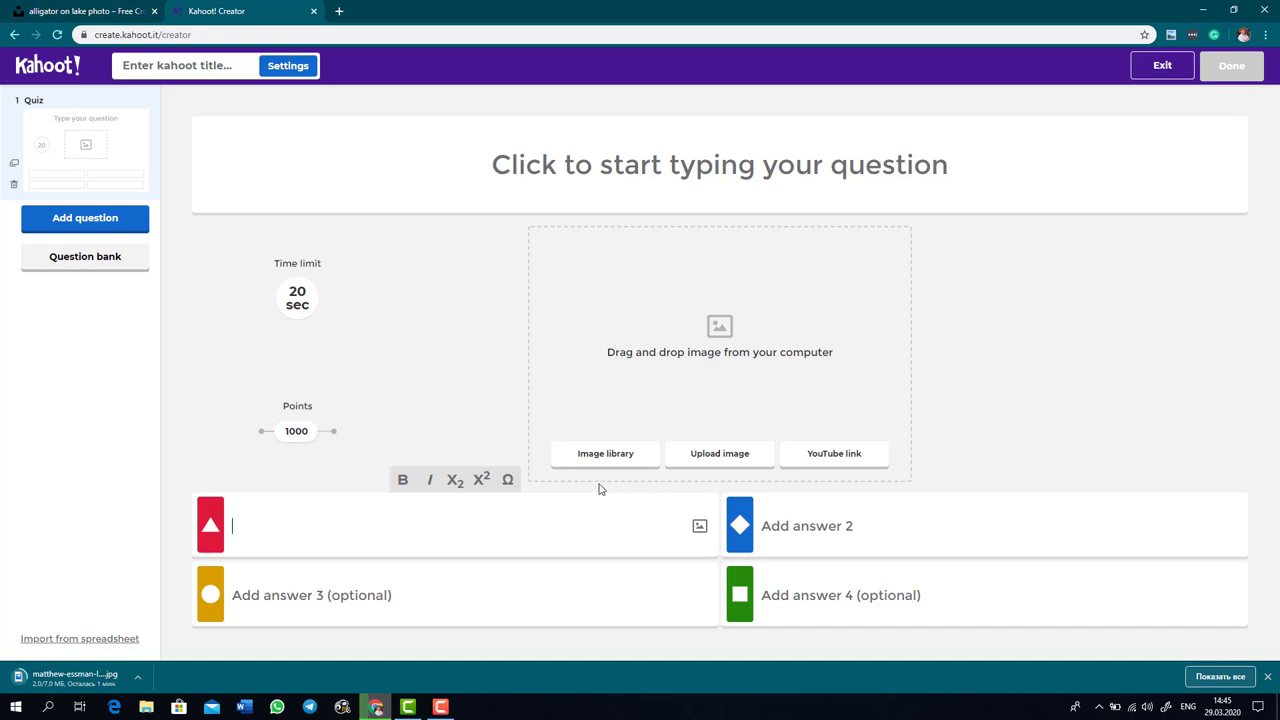
left_click(688, 168)
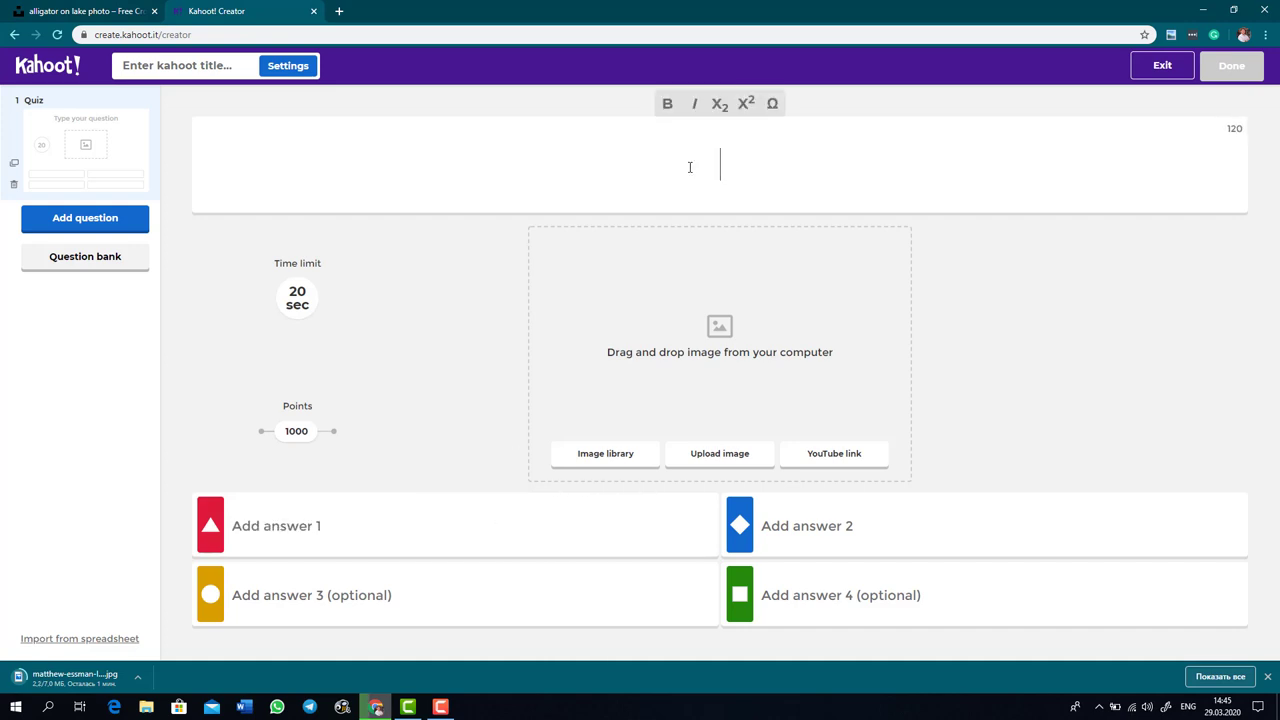
type("What w")
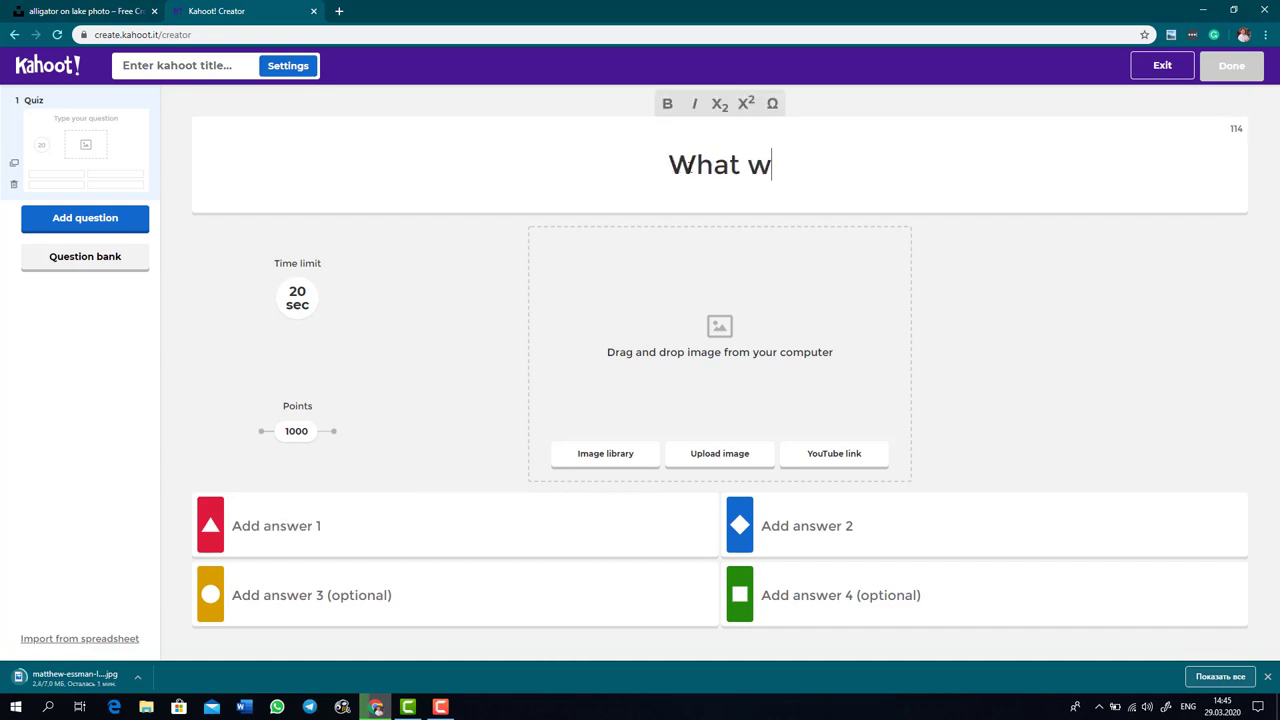
type("hould ")
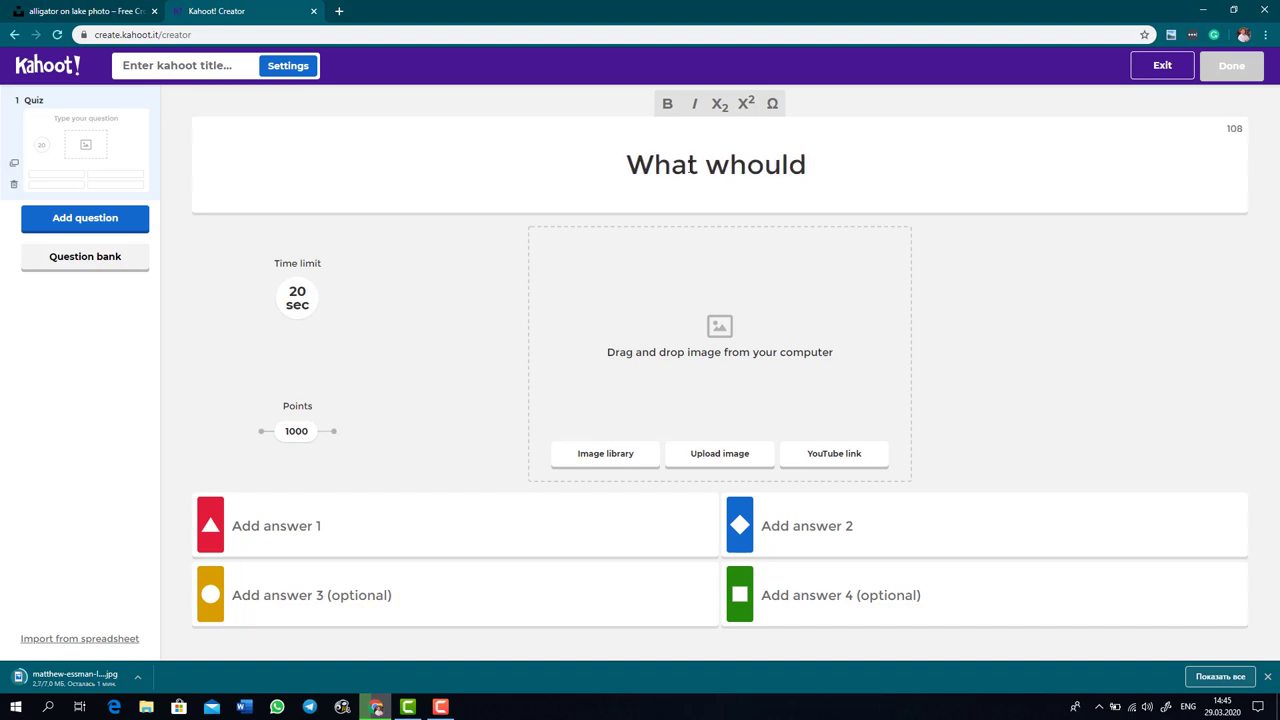
type("you ")
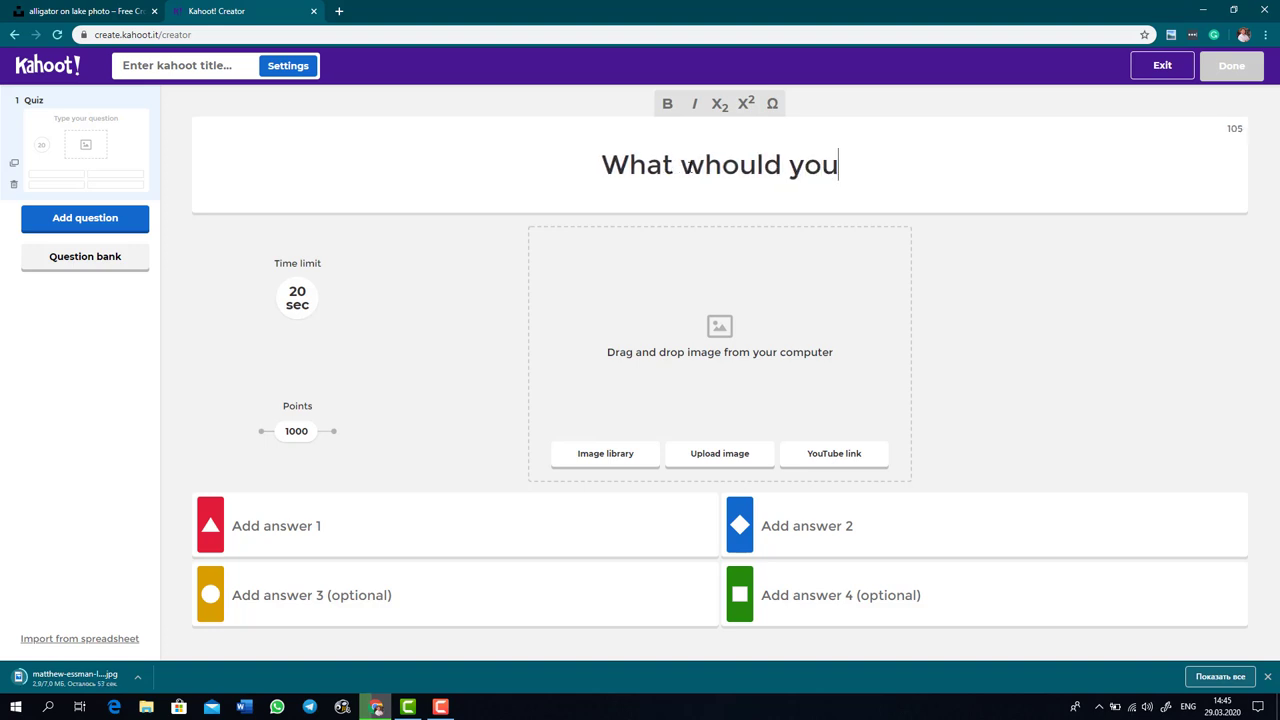
type("do")
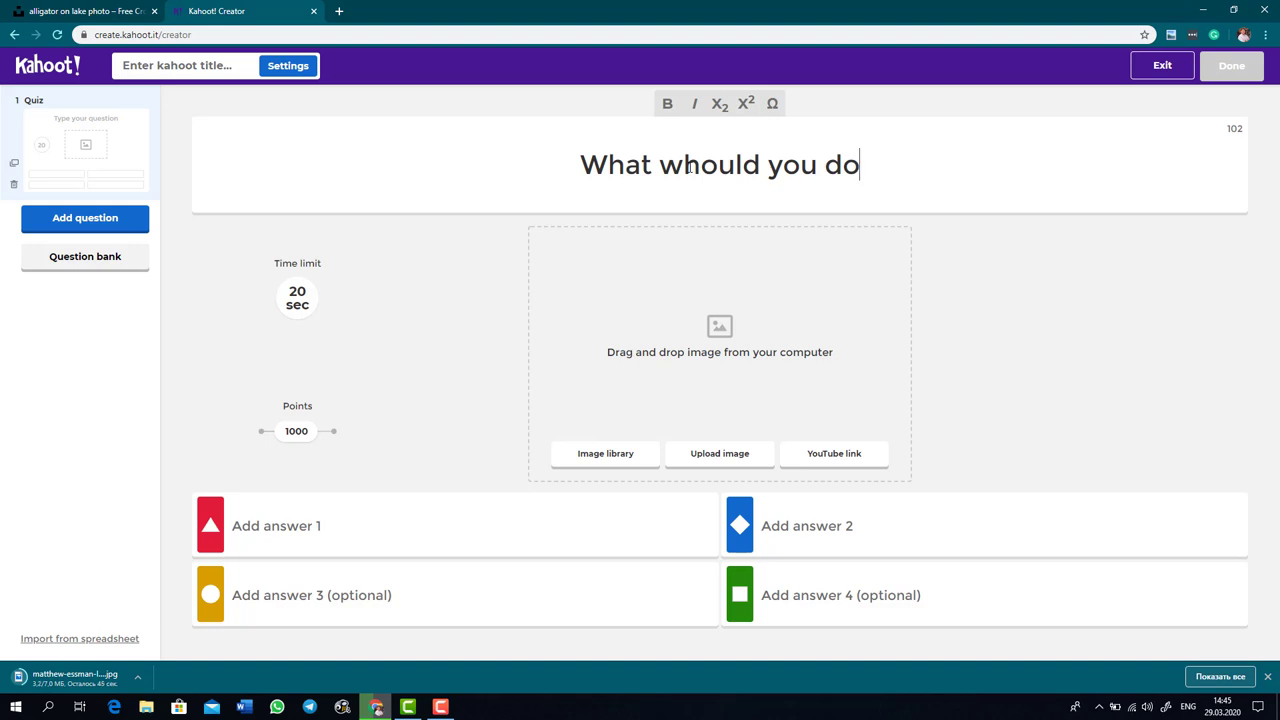
type(" /")
key("BackSpace")
key("BackSpace")
type("...")
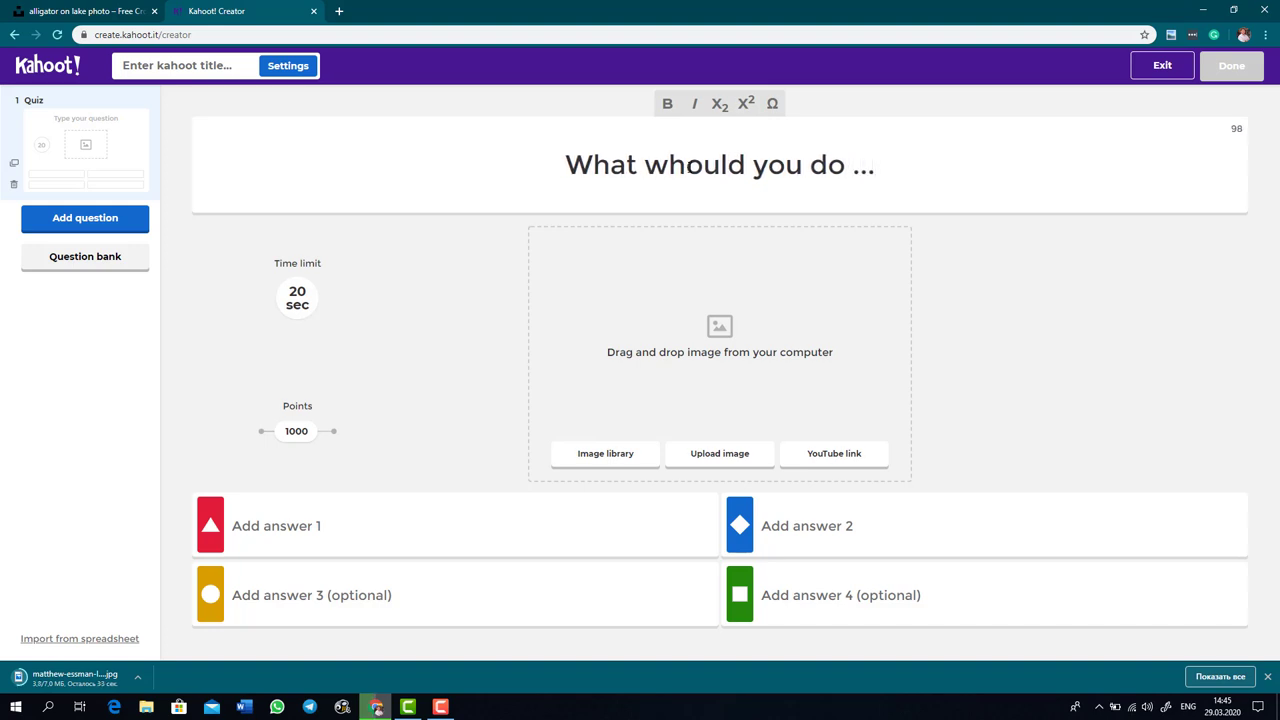
type("if y")
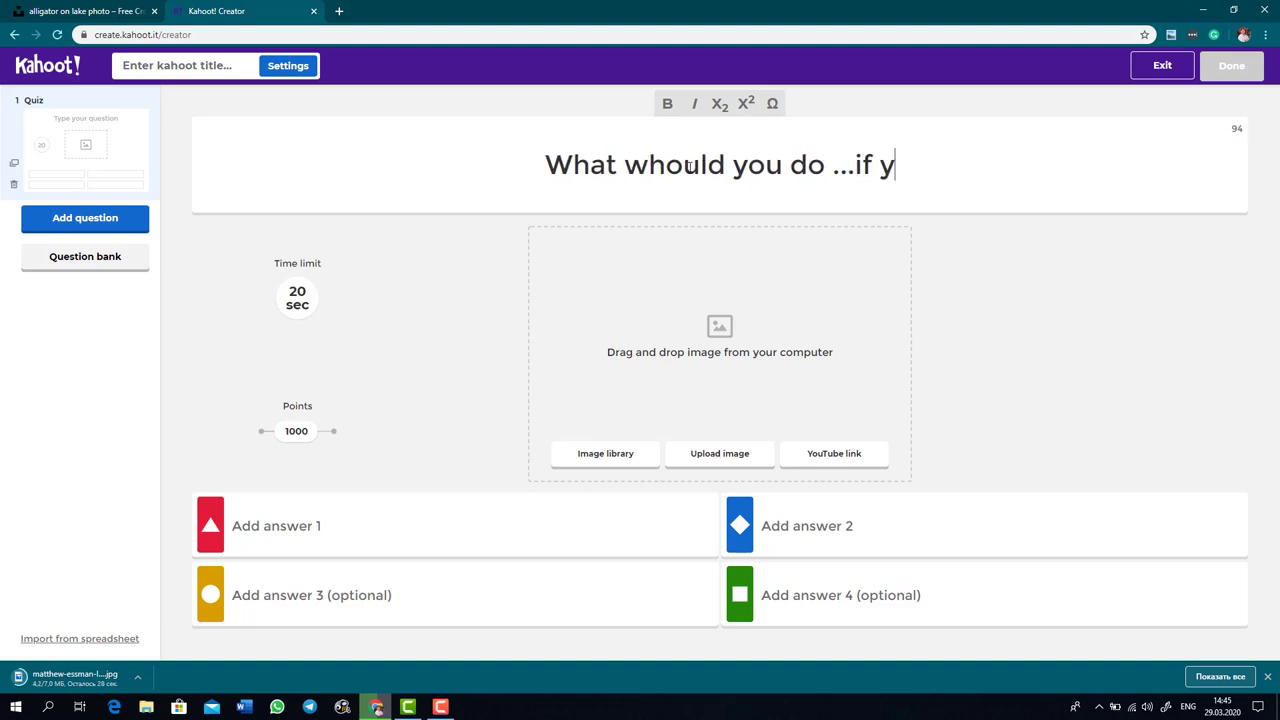
type("ou were ")
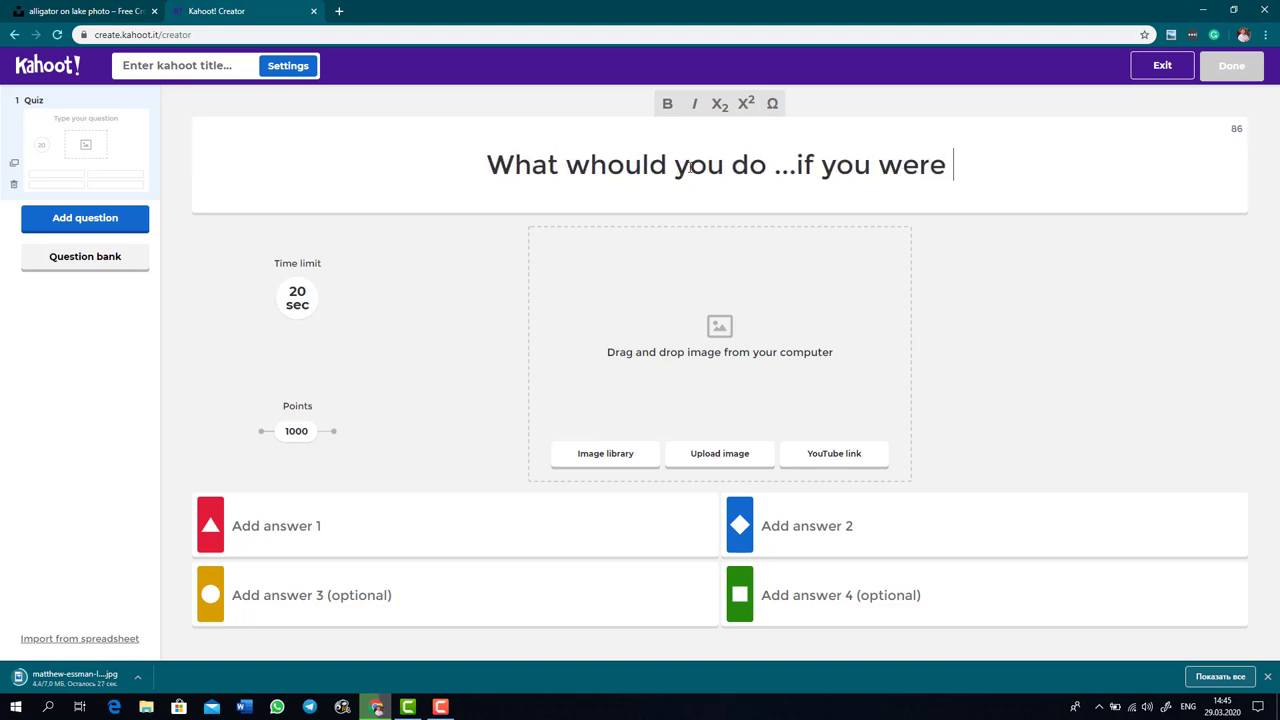
type("in ")
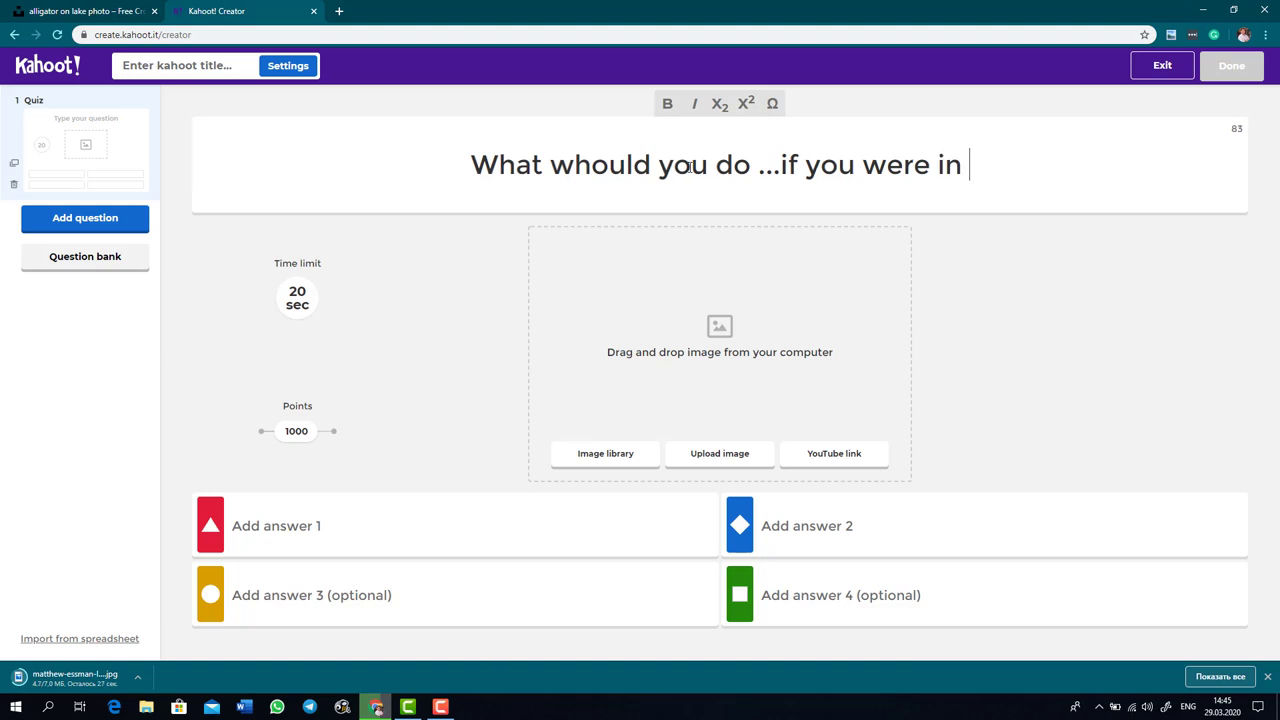
type("the middle of a river and sudden")
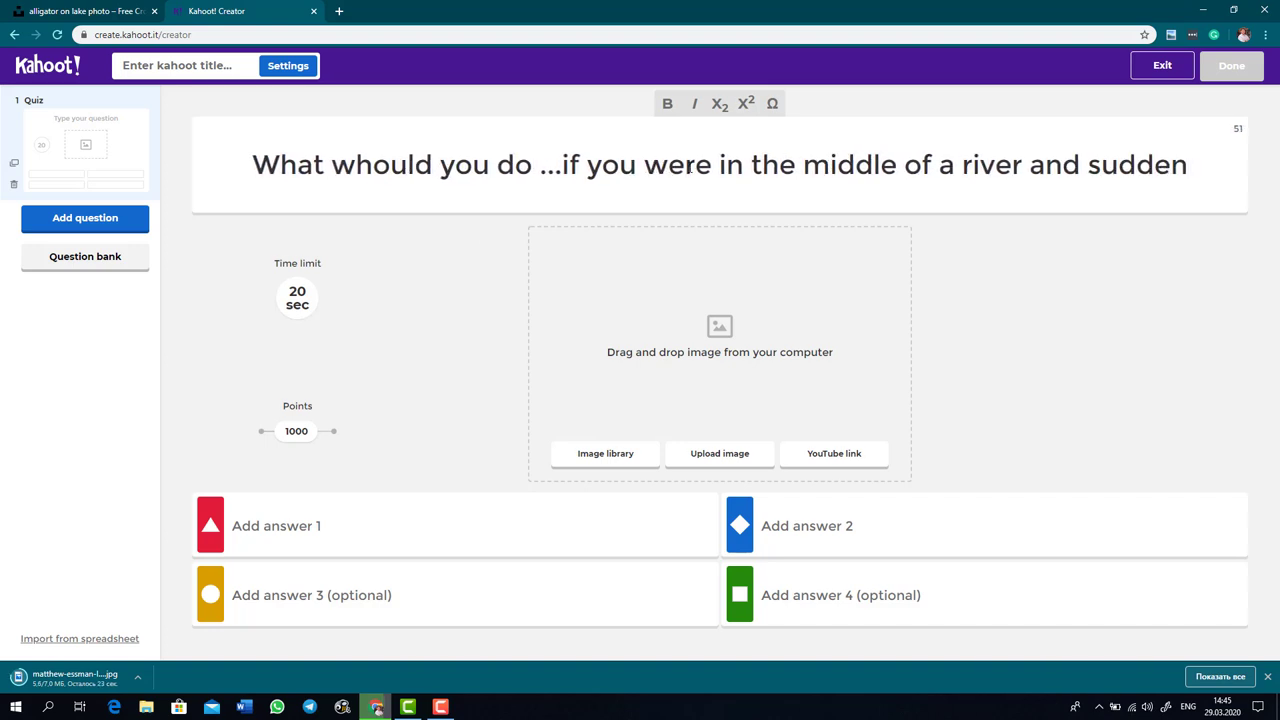
type("ly you saw")
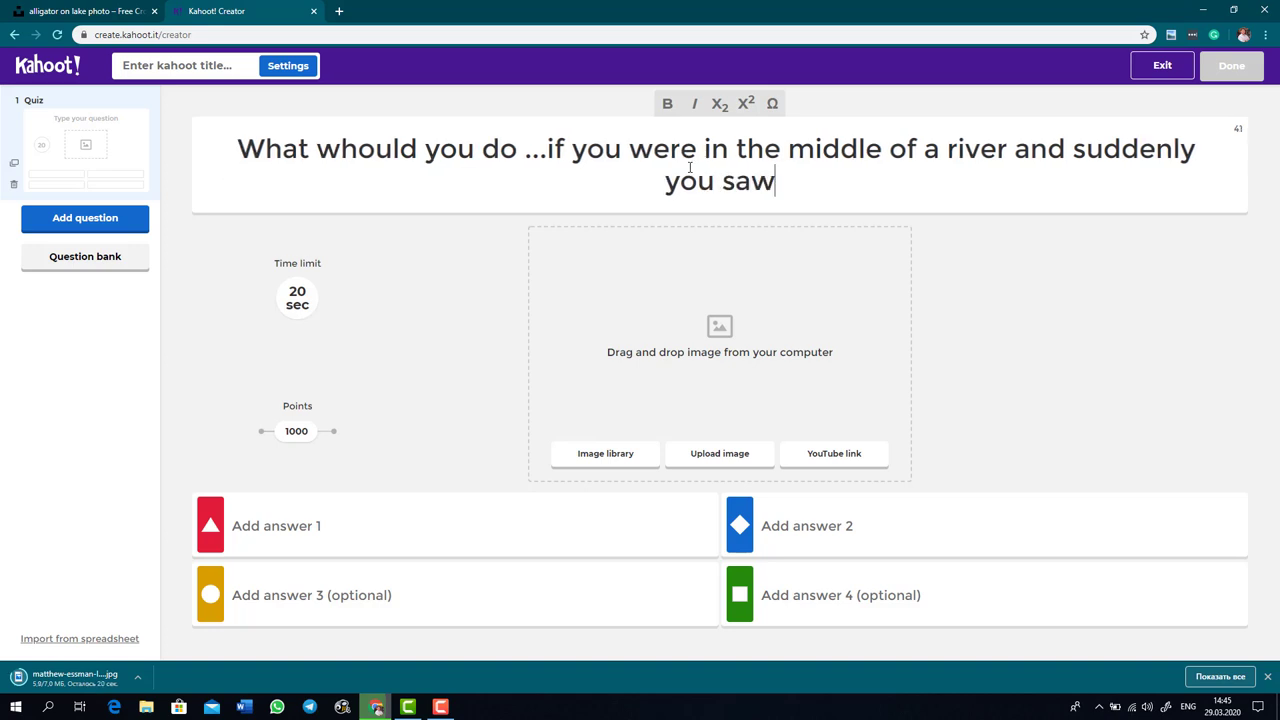
type(" a crocodile swi")
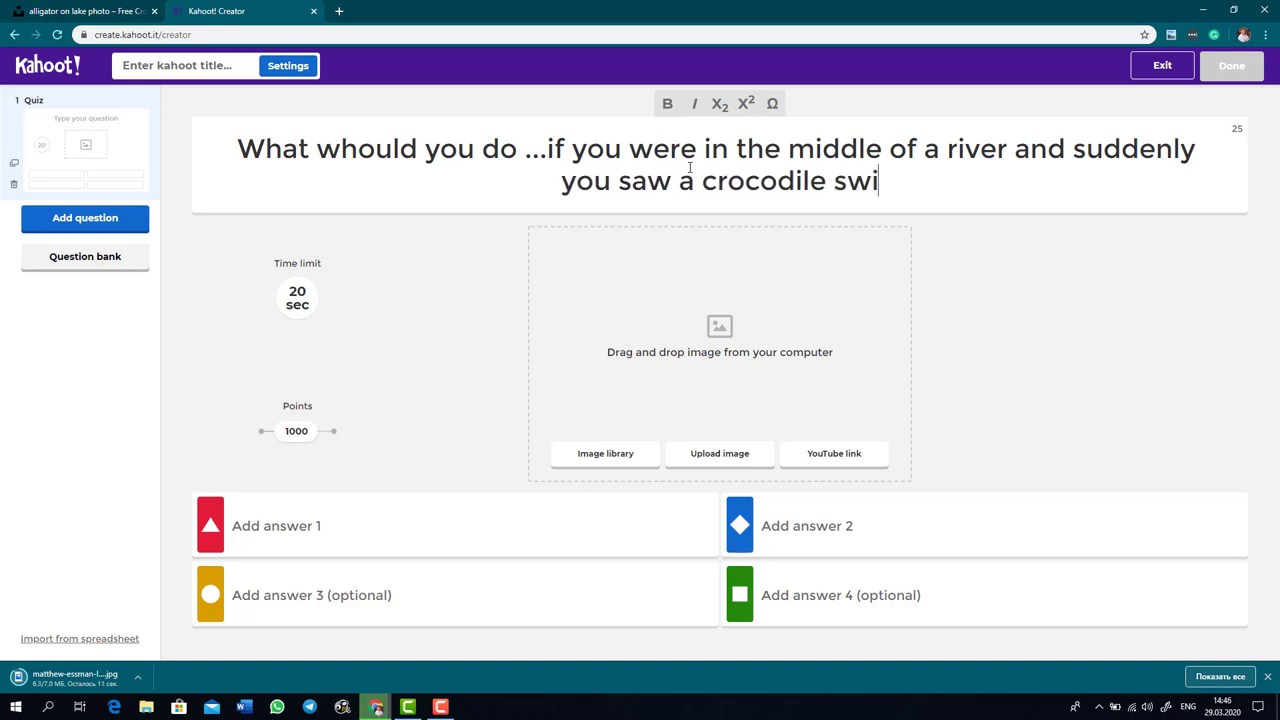
type("mming qu")
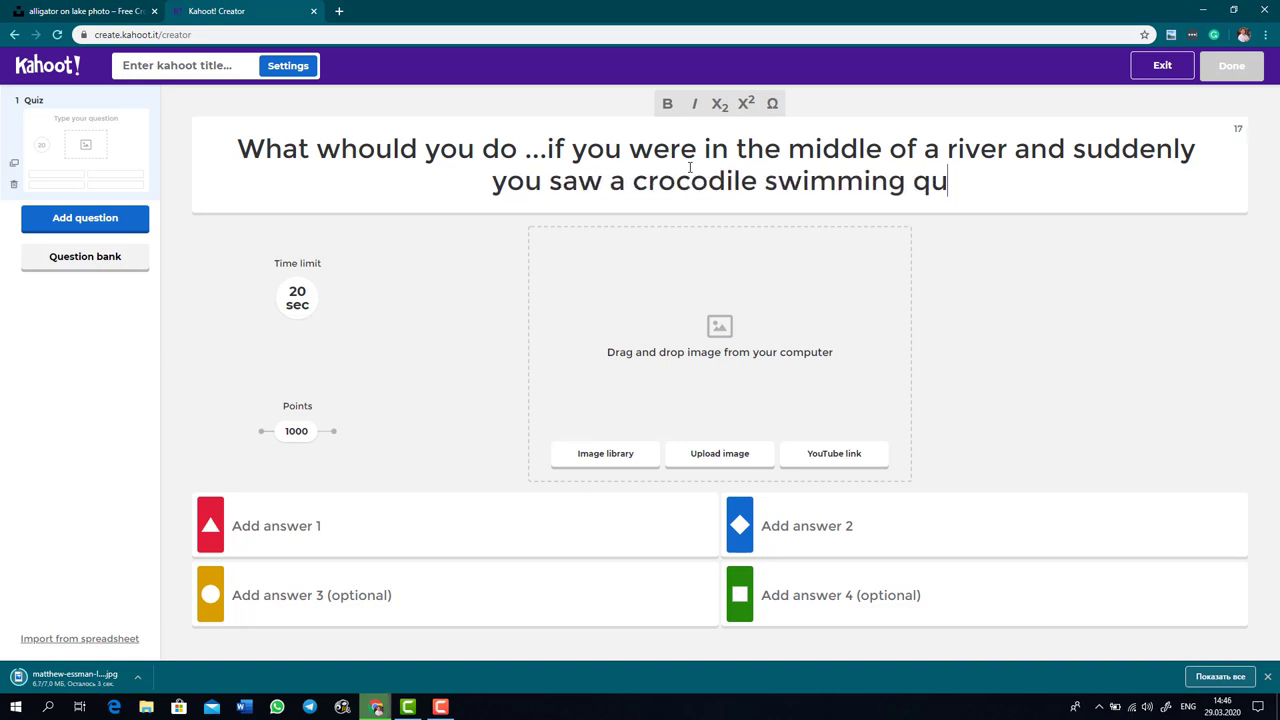
type("ickly ")
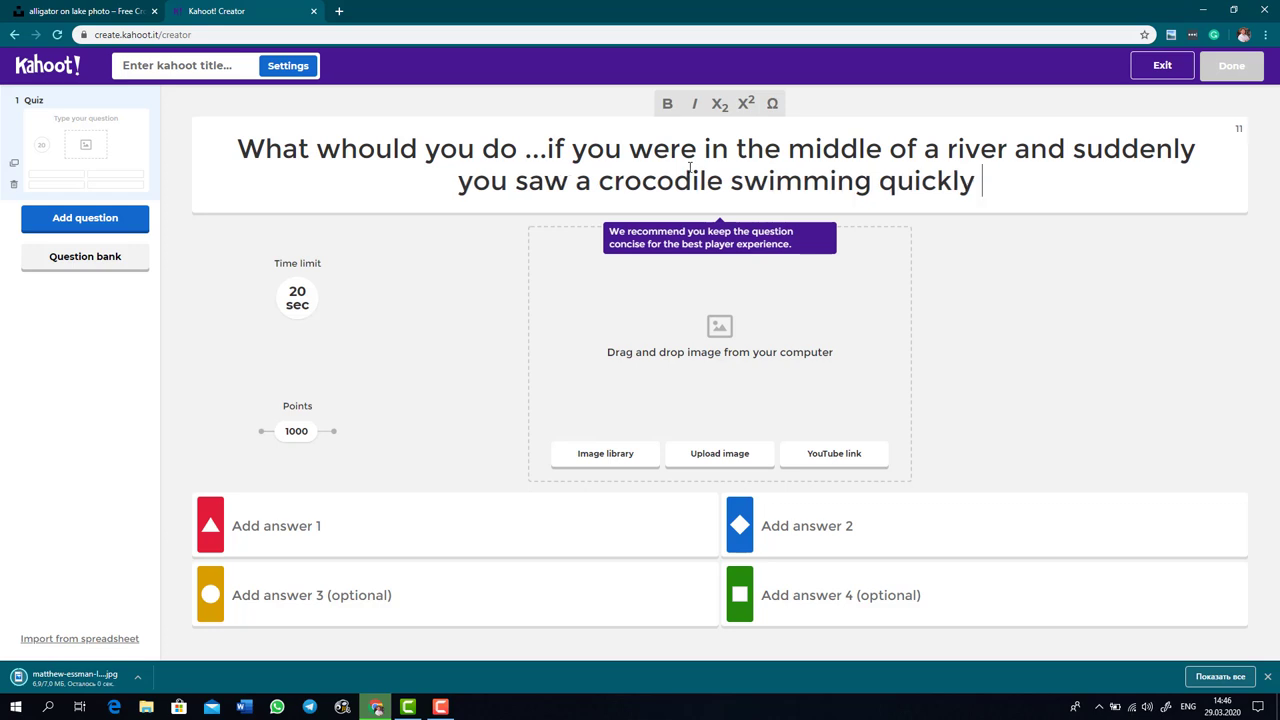
type("toward you?")
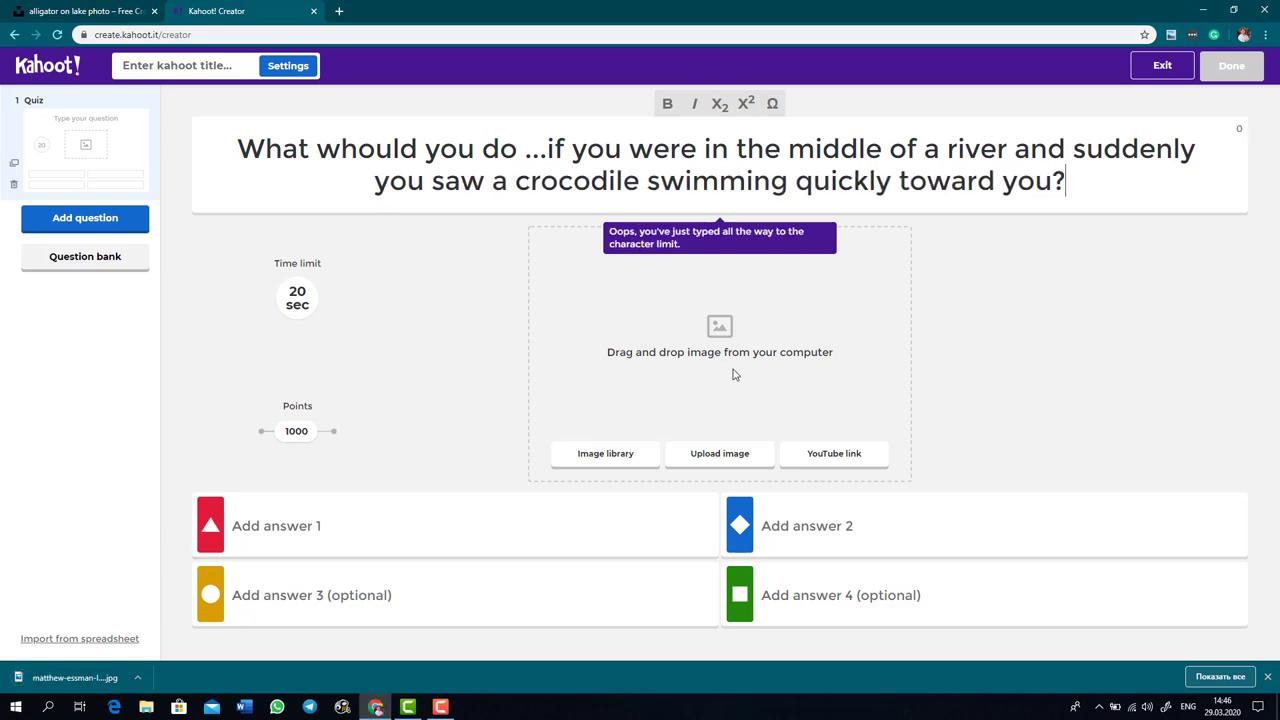
- Try to add the downloaded full-size photo to the question, and download its Medium (1920x1276) version from Unsplash
left_click(138, 677)
left_click(143, 634)
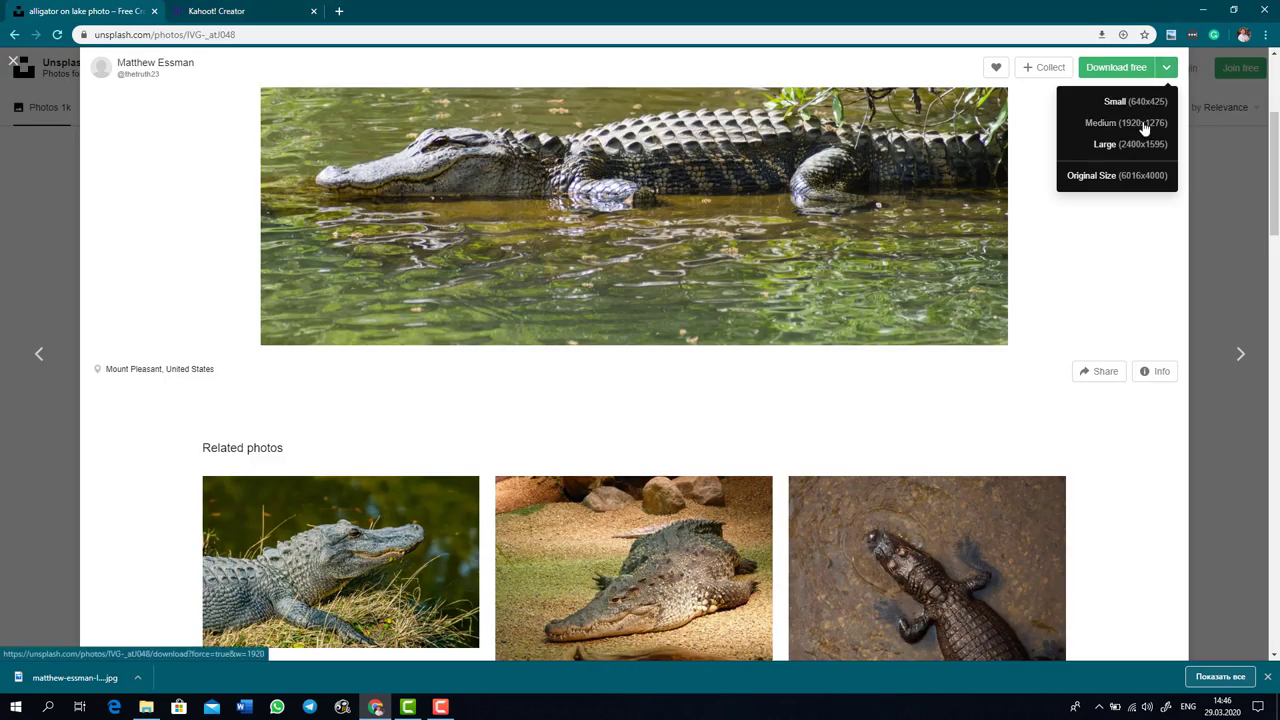
left_click(1171, 189)
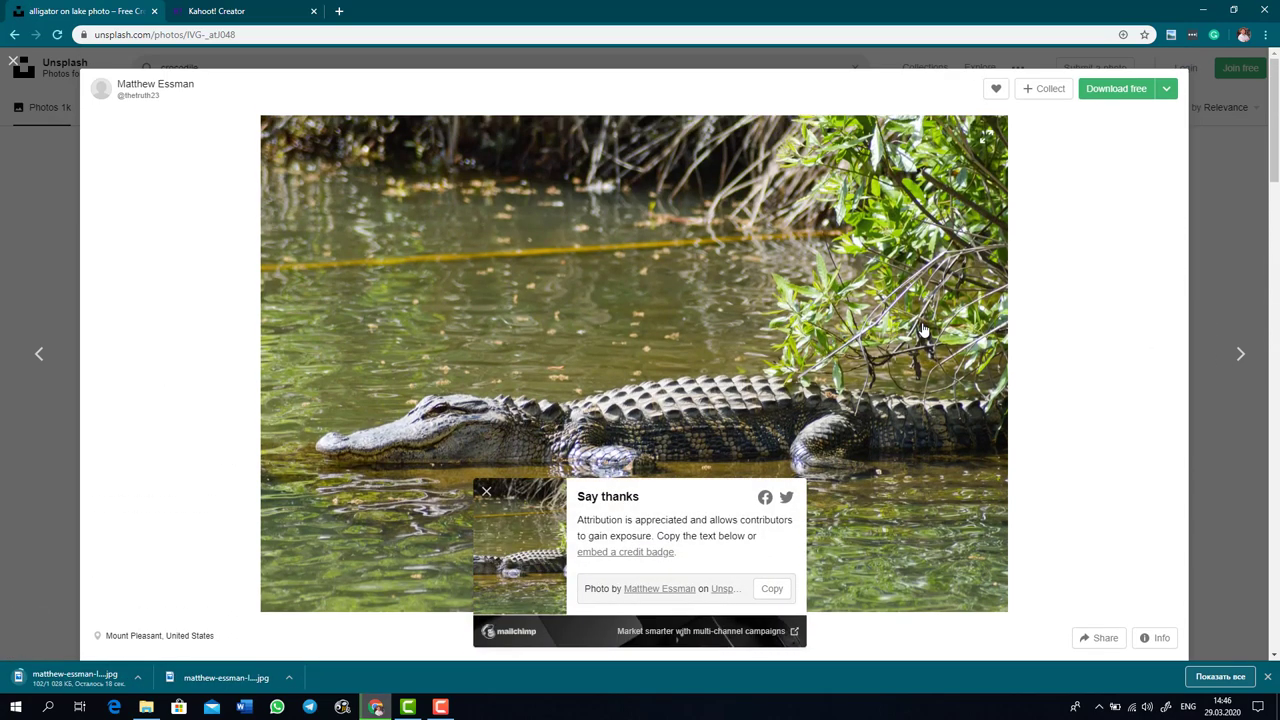
- Return to Kahoot and place the newly downloaded smaller alligator photo as the question's image
left_click(222, 10)
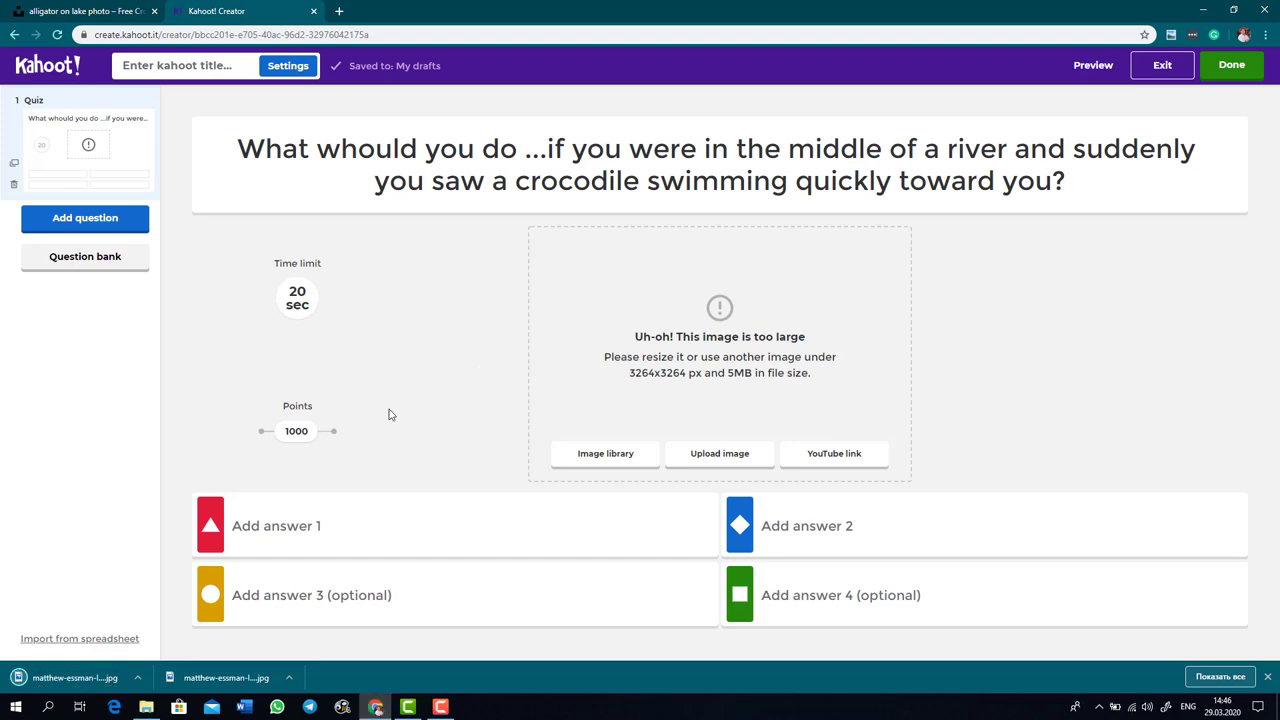
left_click(137, 677)
left_click(172, 642)
left_click_drag(150, 480, 786, 434)
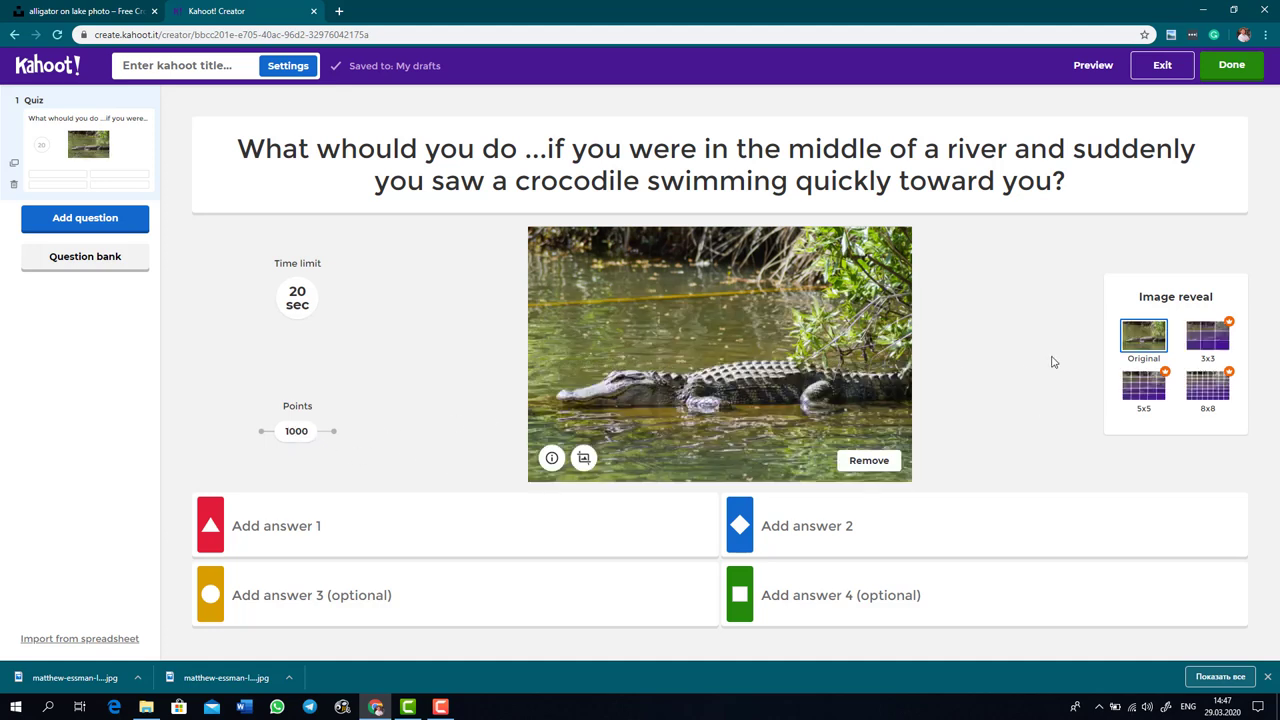
- Enter "A) I would try to swim to the shore as quickly as possible." as the first answer
left_click(358, 530)
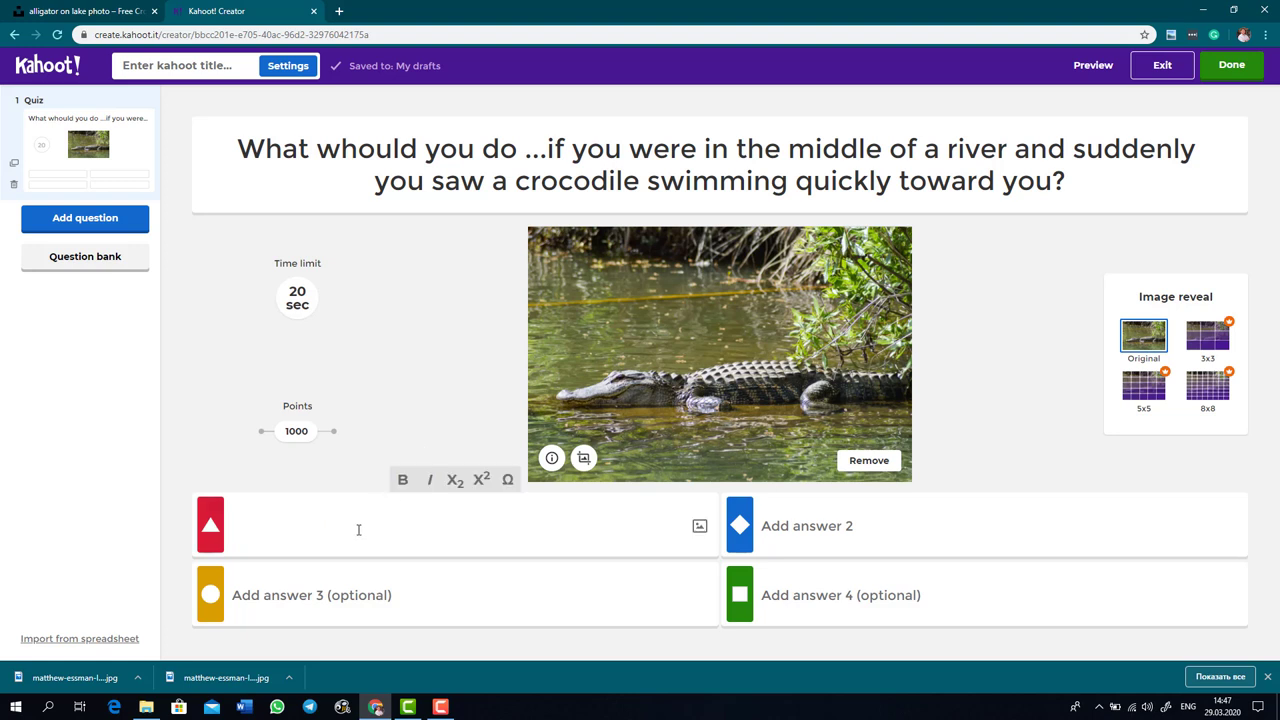
type("I")
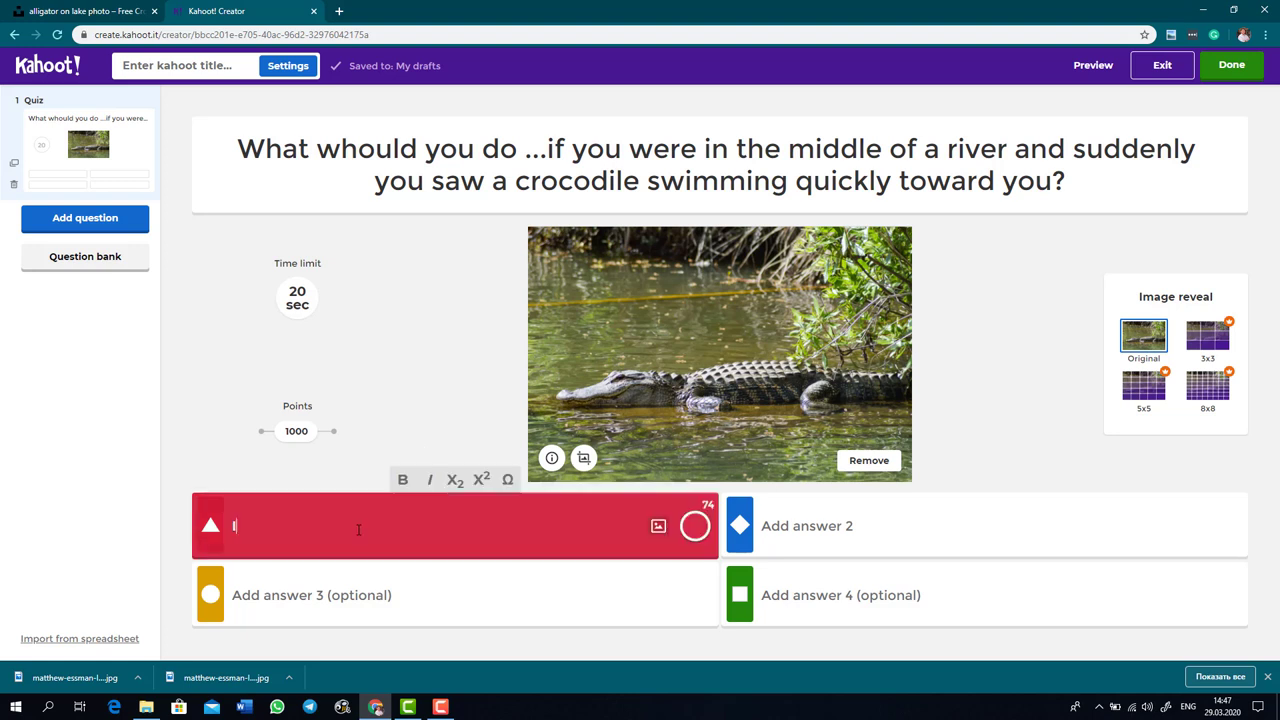
type(" would try to swim")
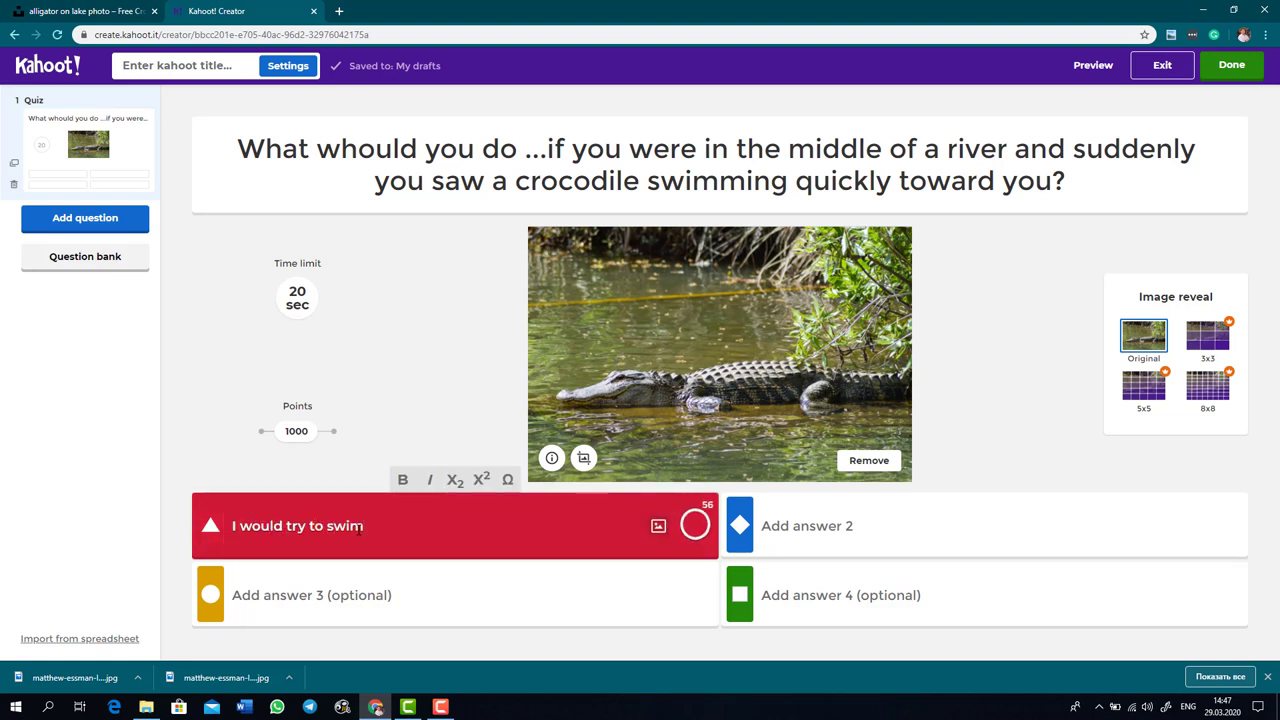
type(" to the shore as quickly as")
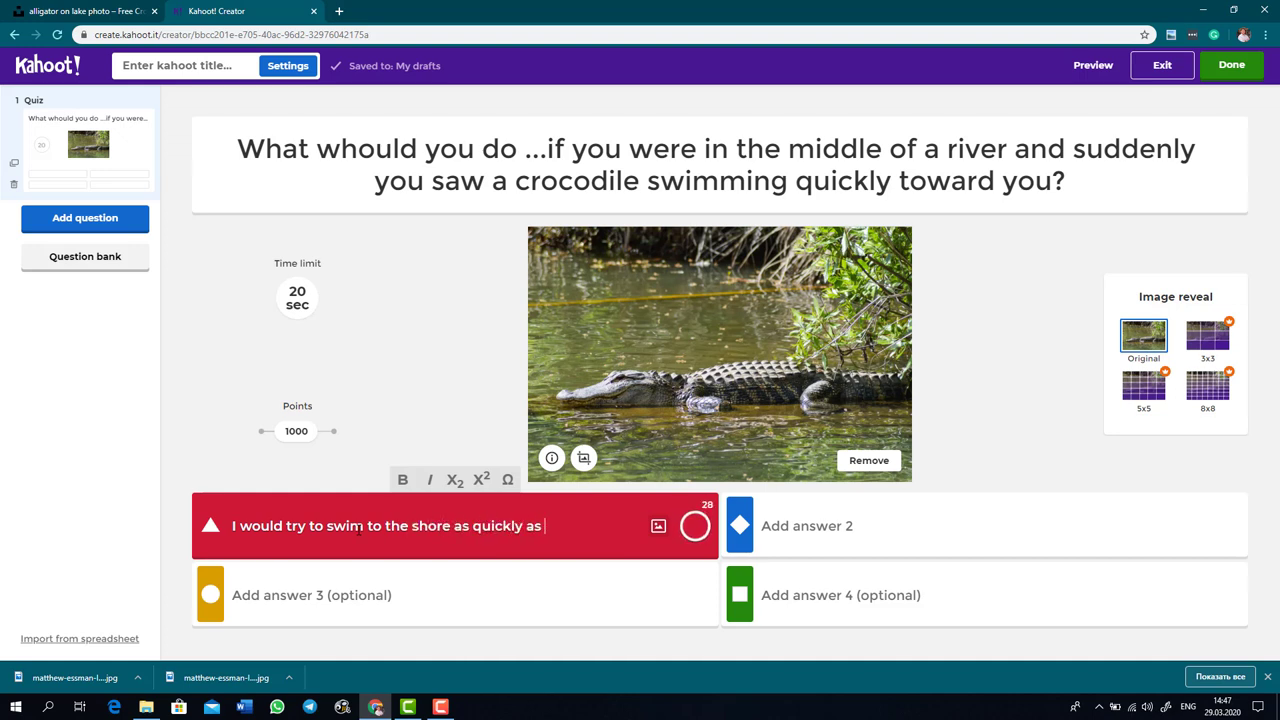
type(" possible.")
left_click(233, 527)
type("A)")
- Enter "B) I wouldn't move I'd stay still and wait for the crocodile to go away." in bold as the second answer
left_click(770, 530)
left_click(932, 481)
type("B) I wouln\t mo")
key("BackSpace")
key("BackSpace")
key("BackSpace")
key("BackSpace")
key("BackSpace")
key("BackSpace")
key("BackSpace")
key("BackSpace")
type("dn;t")
type("'t move I'd stay still a")
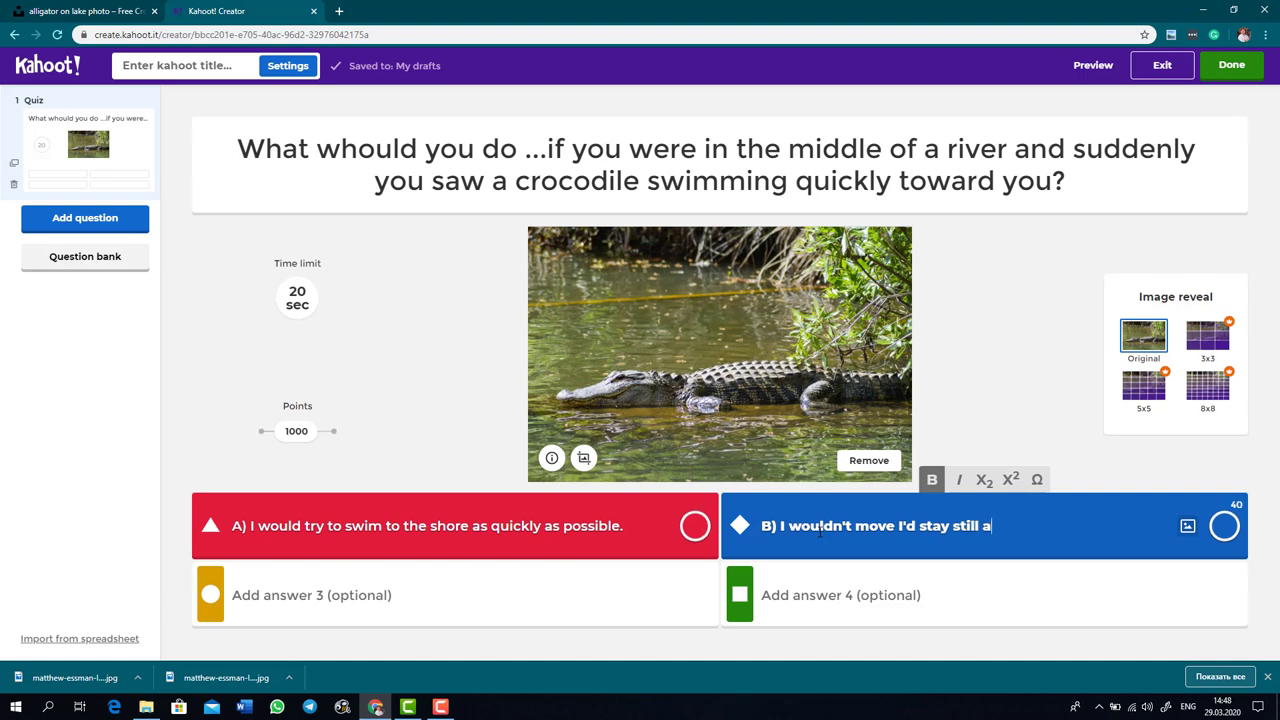
type(" the second")
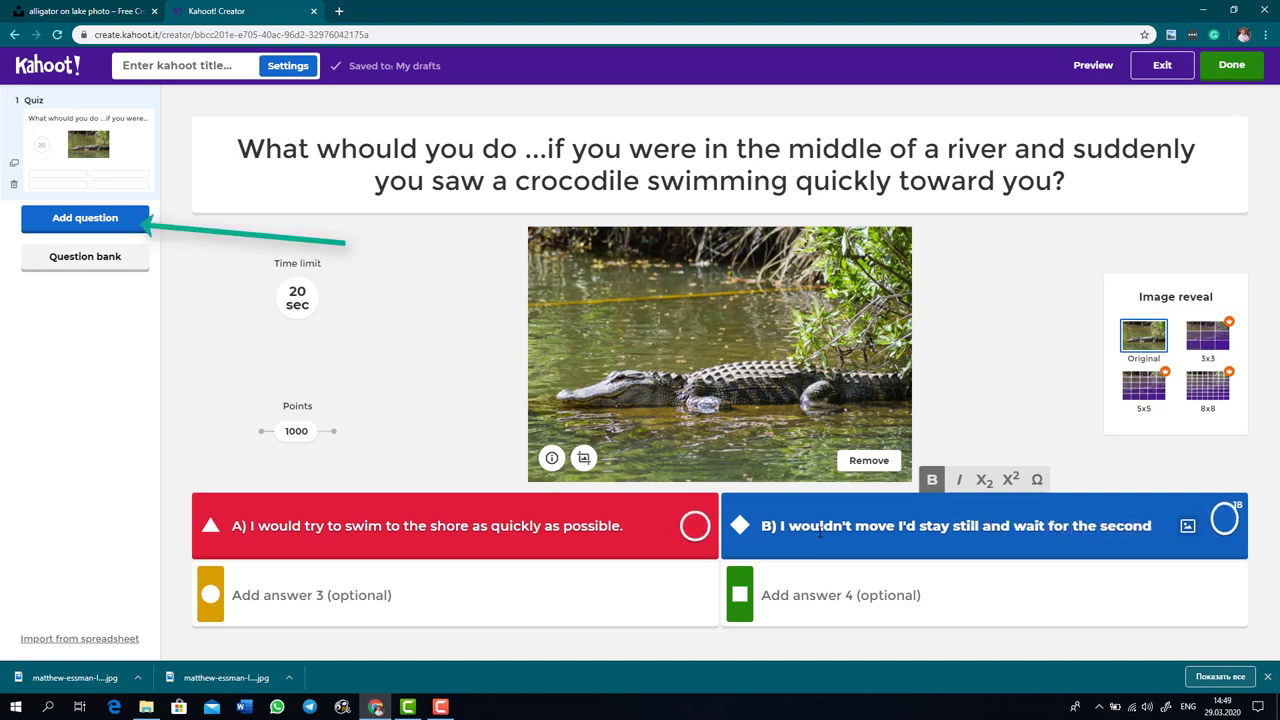
key("BackSpace")
key("BackSpace")
key("BackSpace")
key("BackSpace")
key("BackSpace")
key("BackSpace")
key("BackSpace")
key("BackSpace")
key("BackSpace")
type("the crocodile to go waway.")
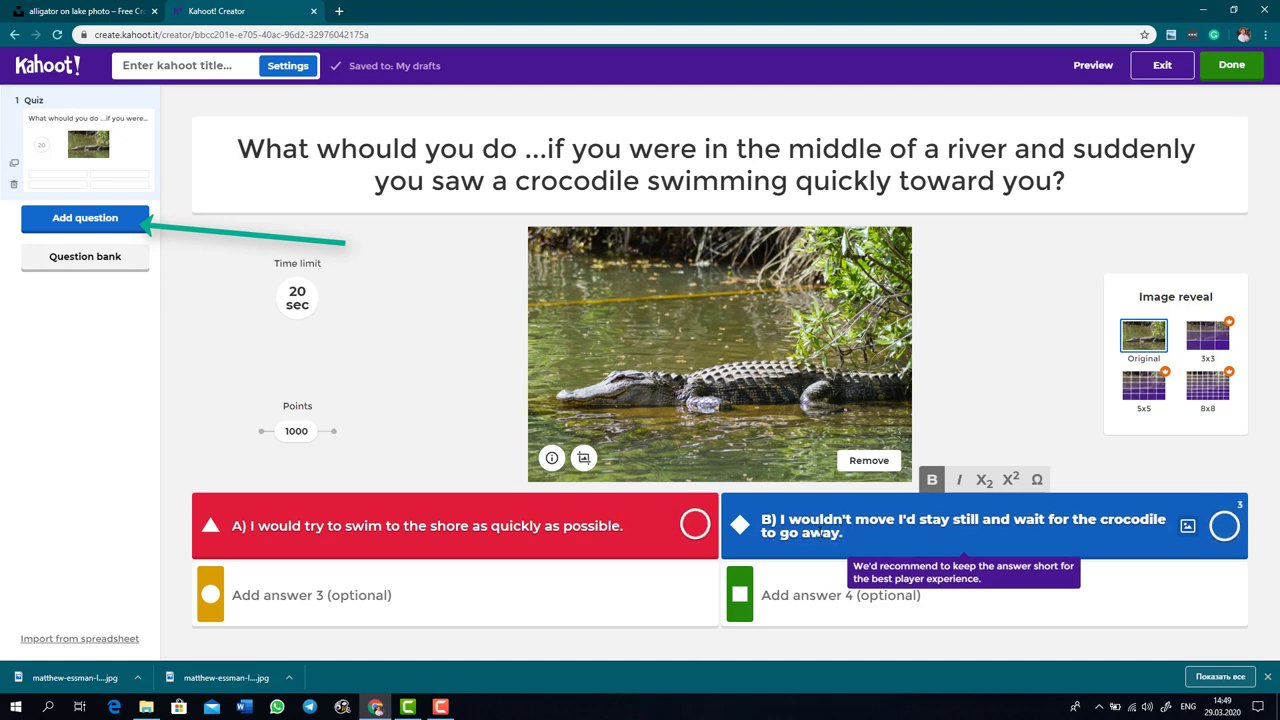
- Enter "C) I would try to hit the crocodile in the face." as the third answer
left_click(360, 595)
type("C) I would try to hit the crocodile in the face.")
left_click(878, 587)
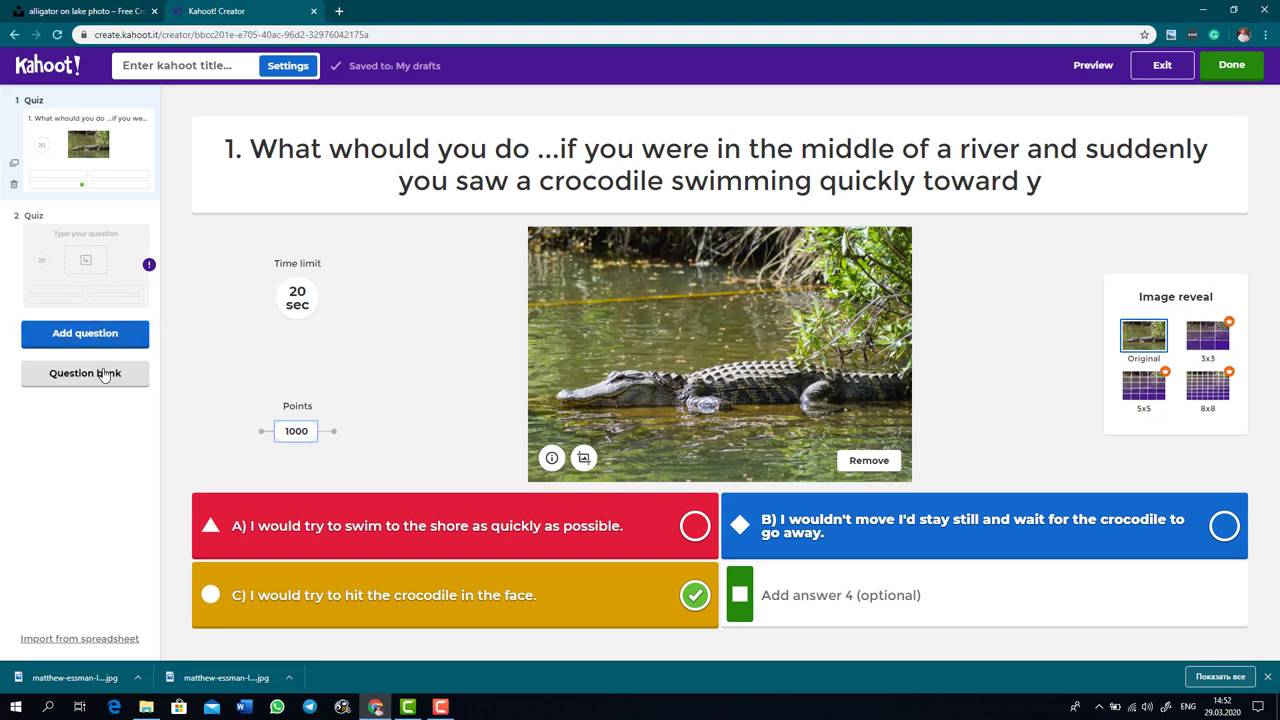
- Open the second quiz question and enter "2. What would you do ... if you were in the forest and a very large bear came toward you?"
left_click(85, 258)
left_click(597, 162)
type("2. What would you do ...")
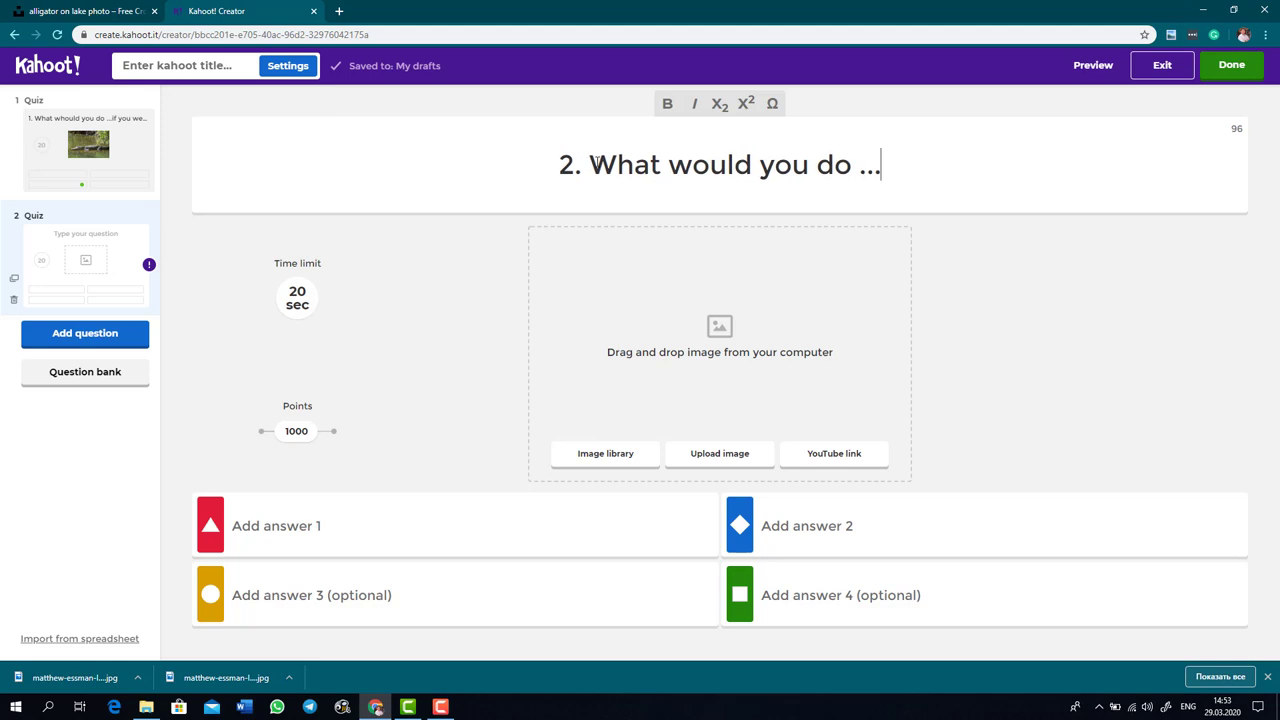
type(" if you were in the")
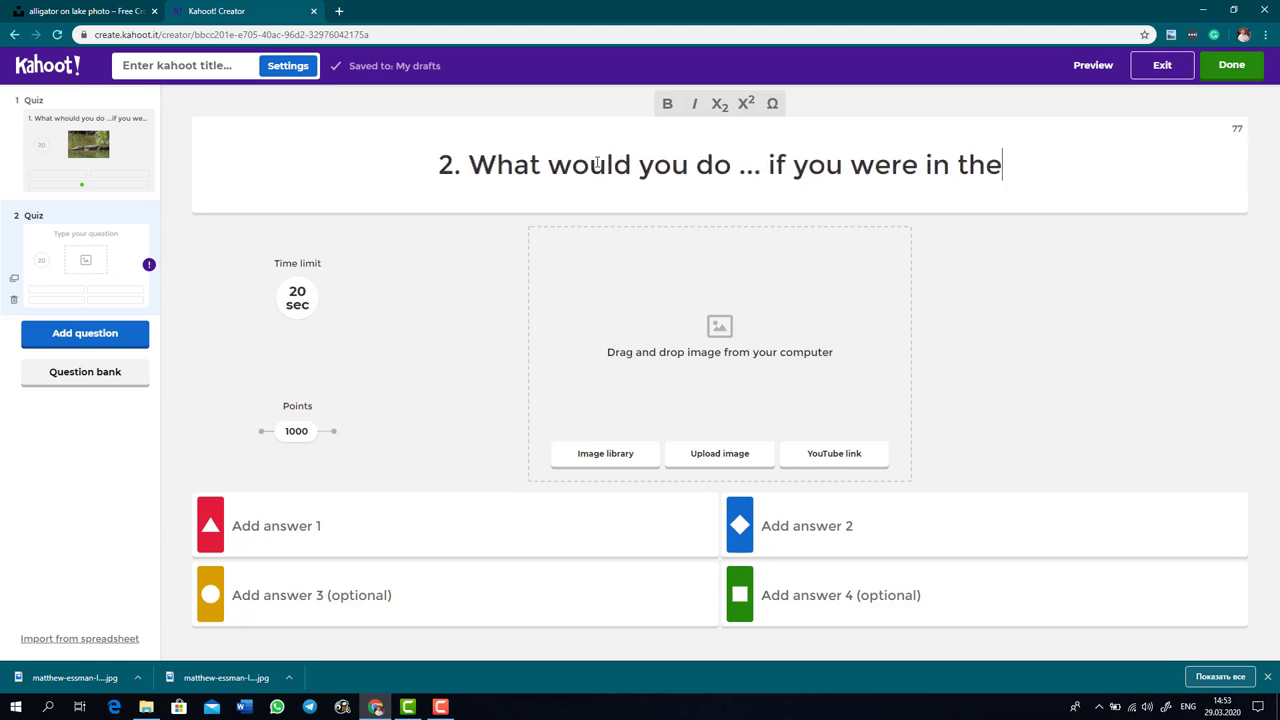
type(" forest and a very large bear came toward you?")
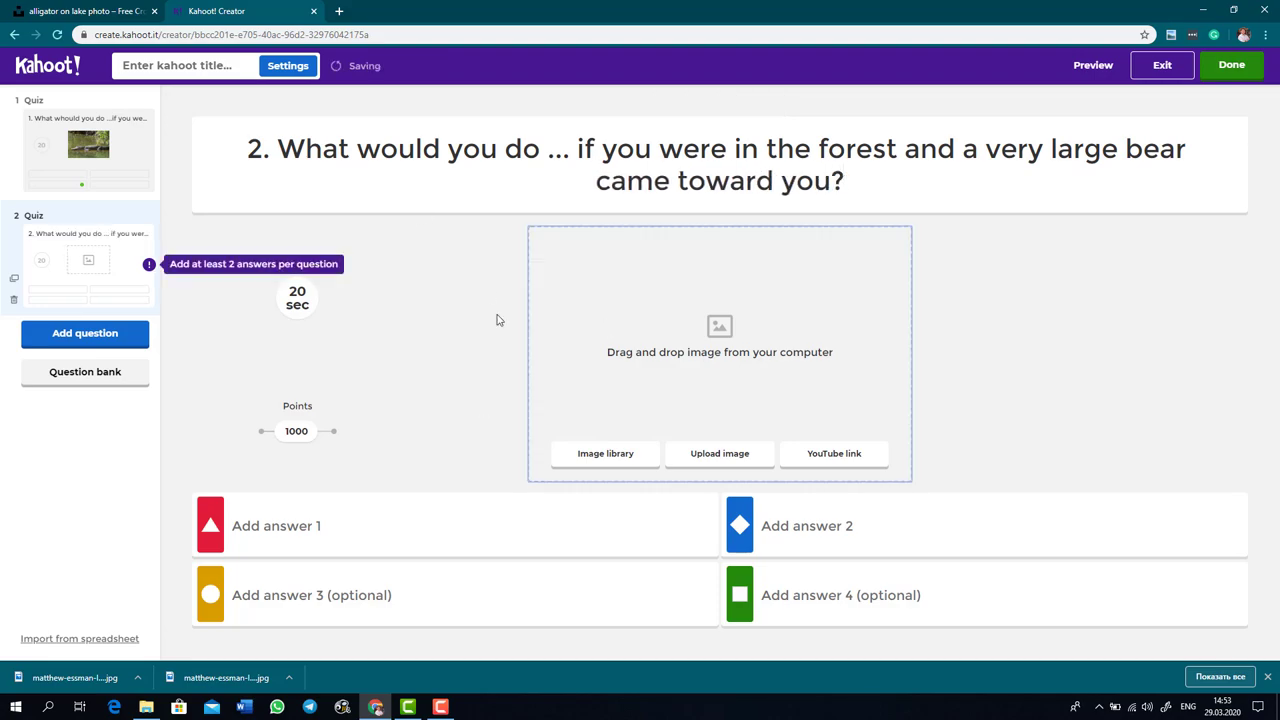
- Switch to Unsplash and search its photos for "bear"
left_click(80, 11)
left_click(160, 68)
type("bear")
key("Return")
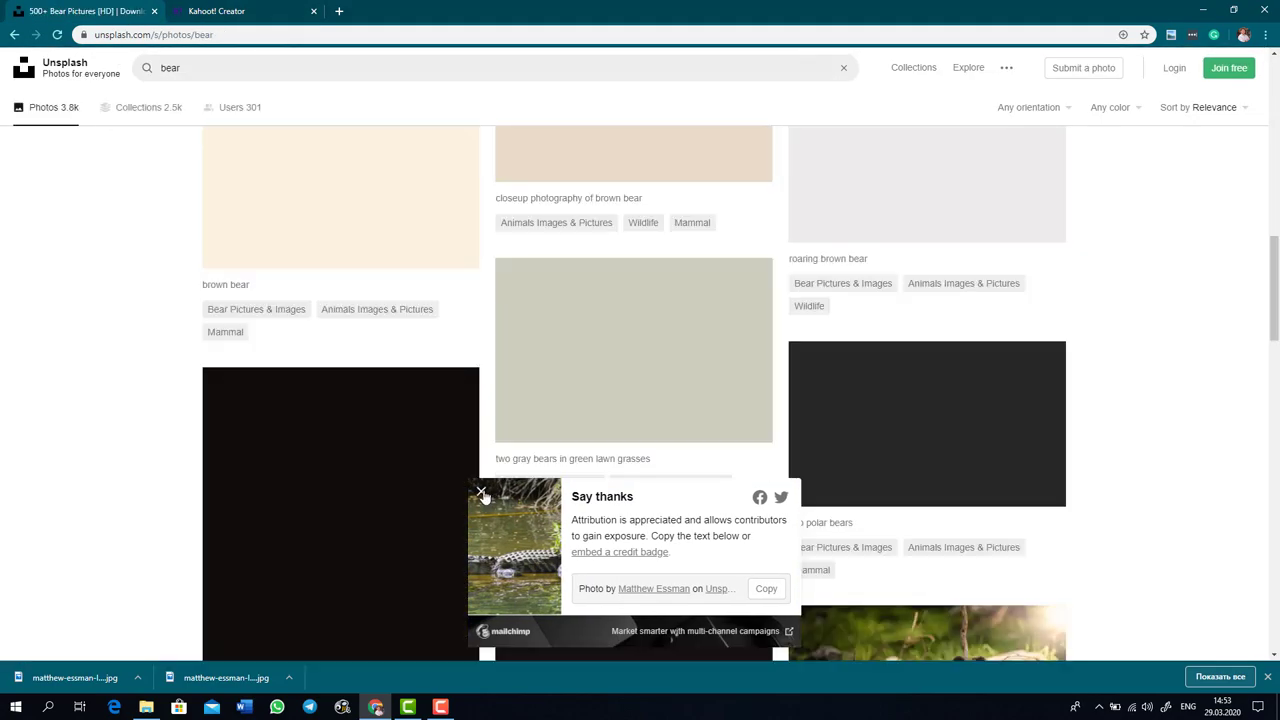
- Find the photo of a standing brown grizzly bear with its mouth open in the results and download it
scroll(508, 527, "down", 20)
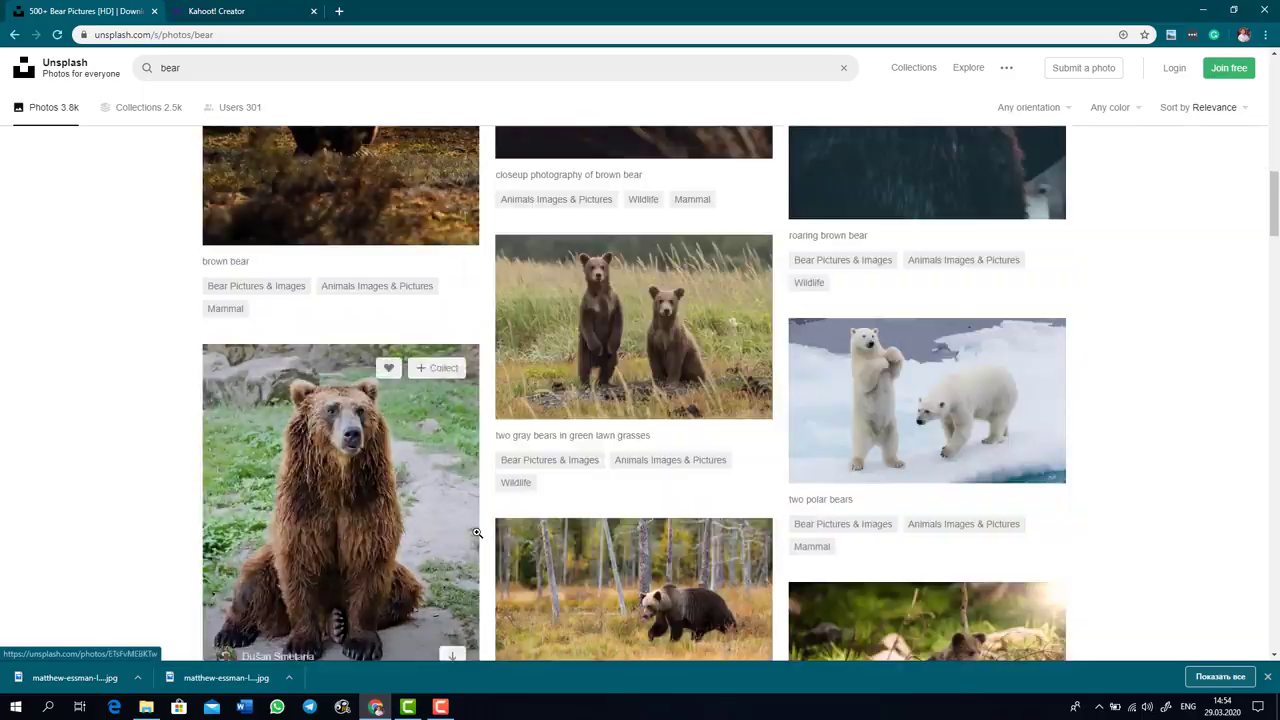
scroll(557, 528, "up", 10)
scroll(557, 528, "up", 10)
scroll(640, 520, "down", 5)
scroll(600, 530, "up", 3)
scroll(452, 566, "down", 10)
scroll(452, 566, "down", 15)
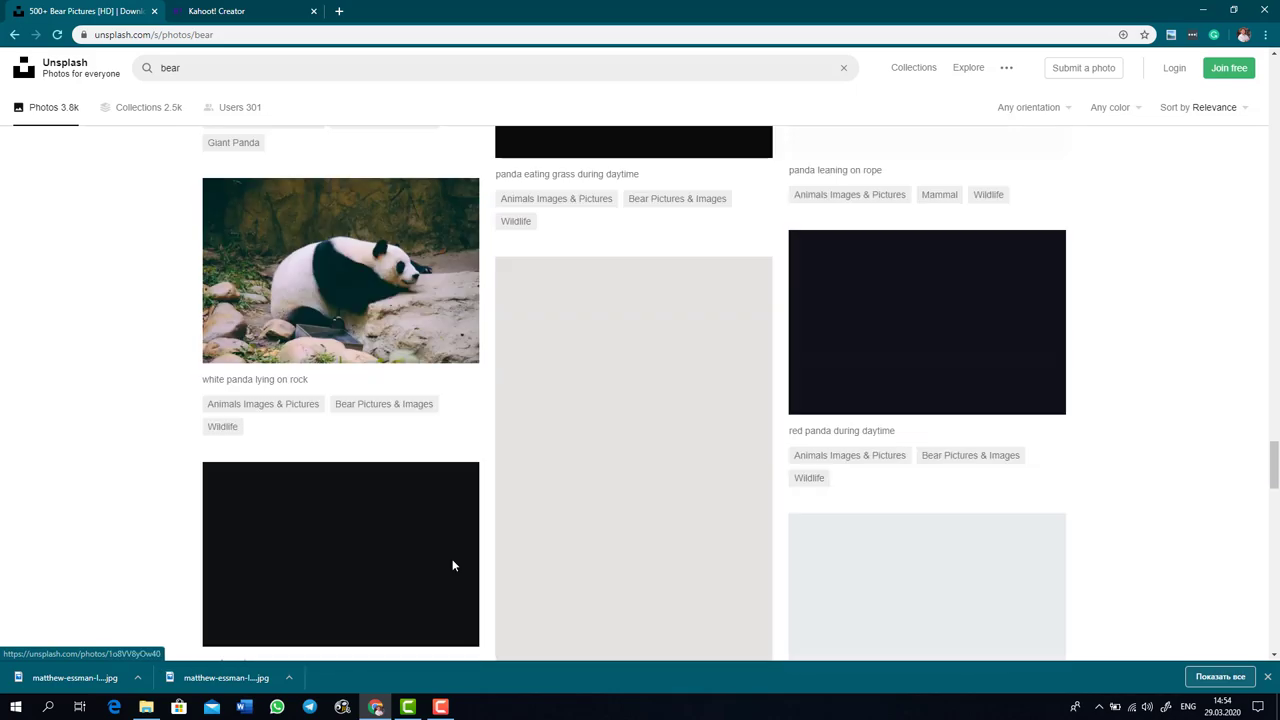
scroll(452, 566, "up", 20)
scroll(452, 566, "down", 3)
scroll(452, 566, "up", 2)
left_click(452, 566)
left_click(1166, 88)
left_click(1151, 200)
- Return to Kahoot and enter "A) I would climb up nearest tree" as the first answer of question 2
left_click(216, 11)
left_click(366, 527)
type("A) I would climb up nearest tree")
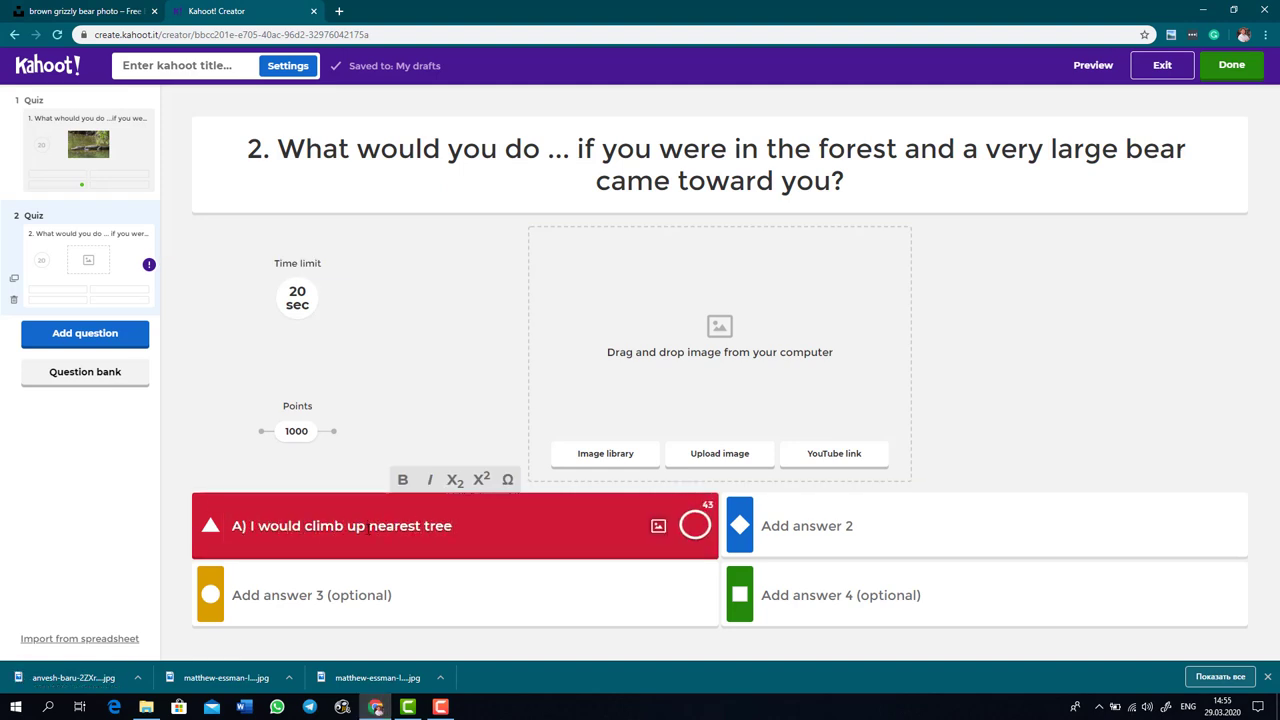
- Enter "B) I would lie on the ground and pretend to be dead" as the second answer of question 2
left_click(829, 522)
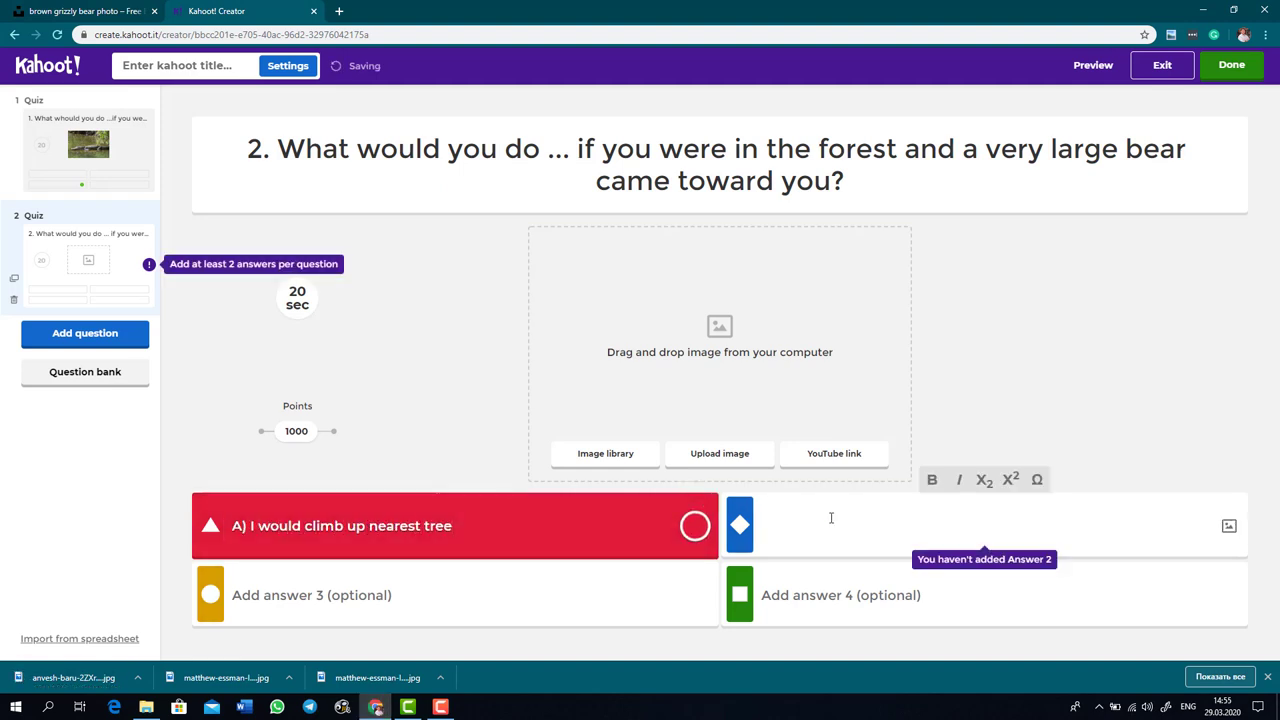
type("B) I would climb")
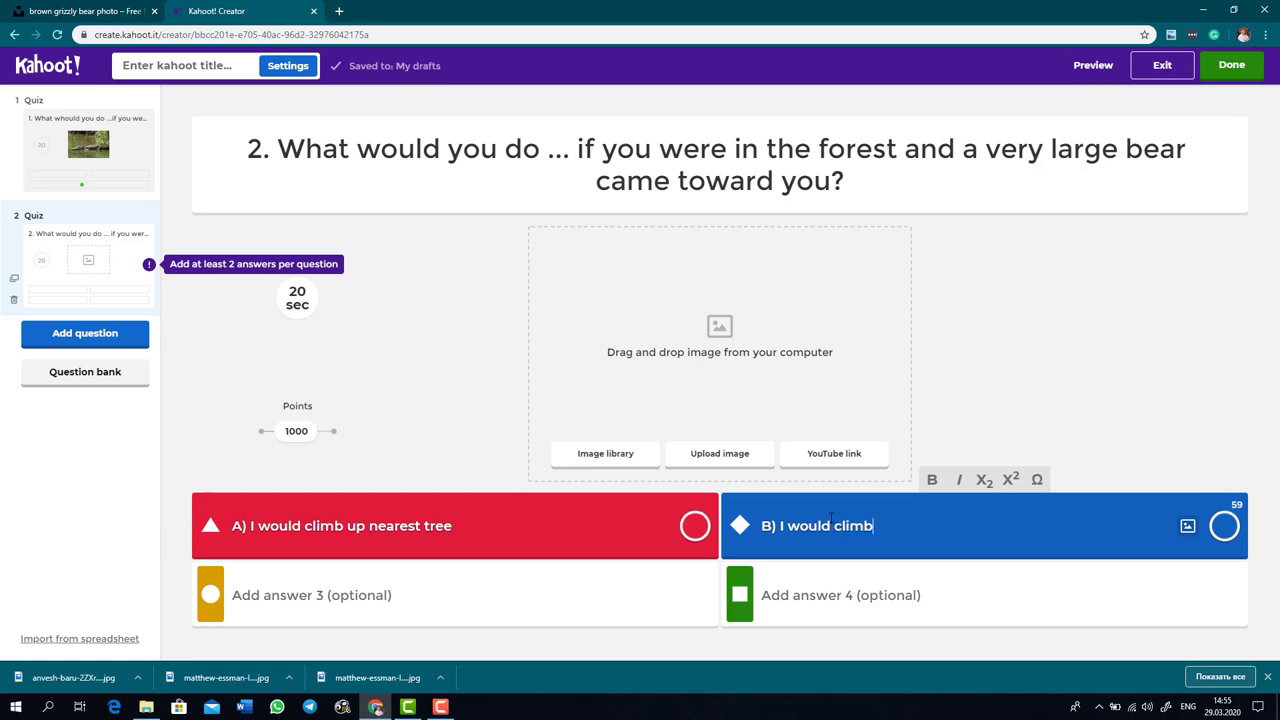
key("BackSpace")
key("BackSpace")
key("BackSpace")
key("BackSpace")
key("BackSpace")
key("BackSpace")
key("BackSpace")
key("BackSpace")
type("ld lie on the ground and pretne")
key("BackSpace")
key("BackSpace")
type("e")
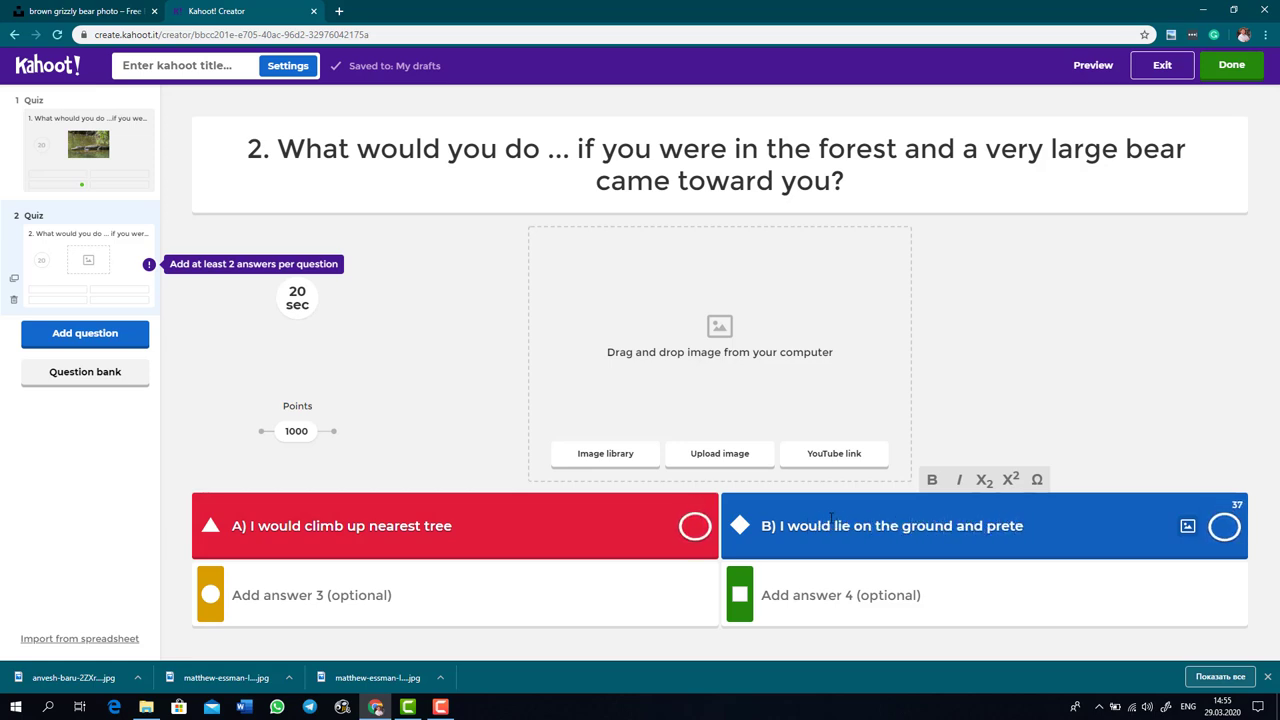
type("nd to be dead")
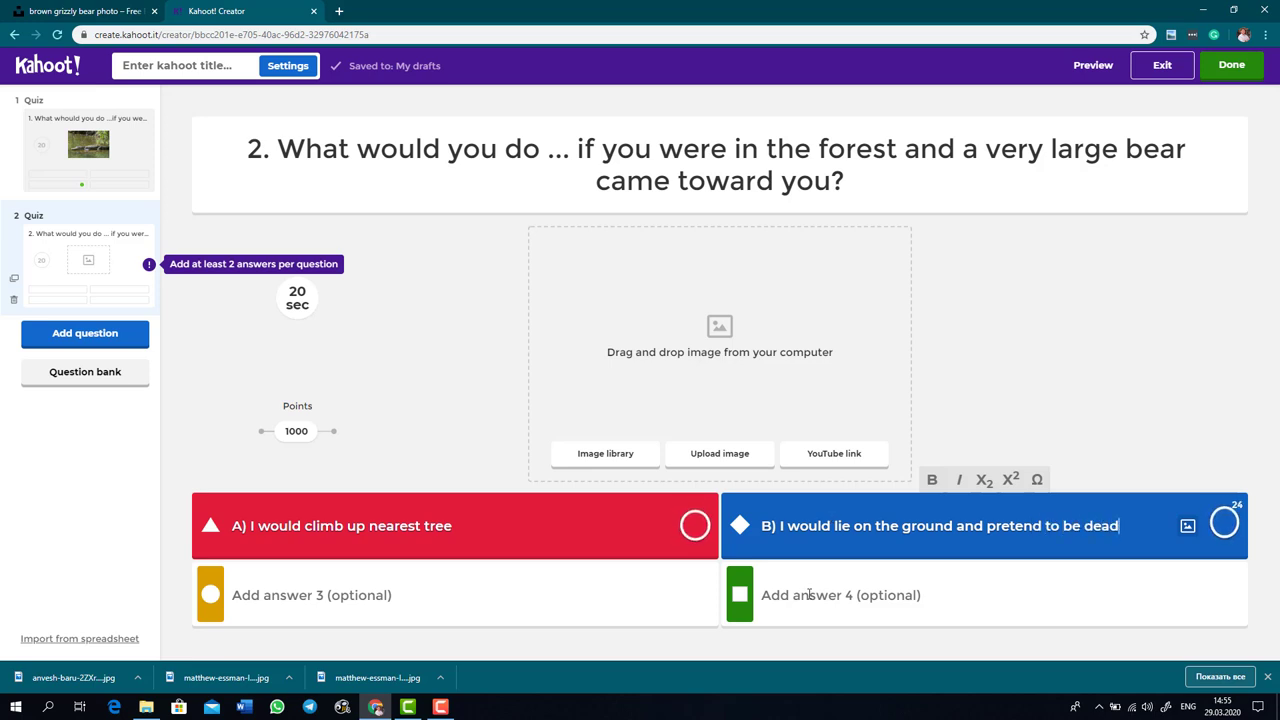
- Enter "C) I would run away as fast as I could" as the third answer and mark answer B as correct
left_click(427, 601)
type("C) I would run away as fast as I could")
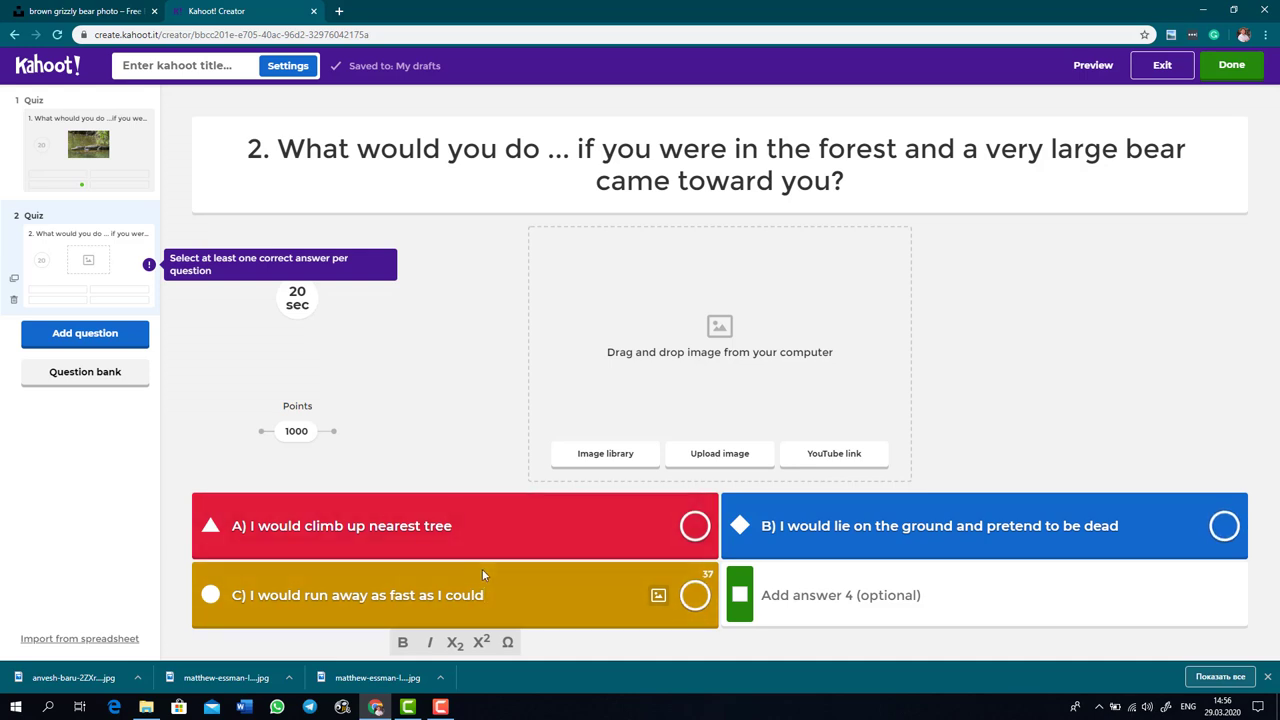
left_click(1224, 525)
- Place the downloaded bear photo as the image of question 2
left_click(179, 631)
left_click_drag(290, 590, 720, 380)
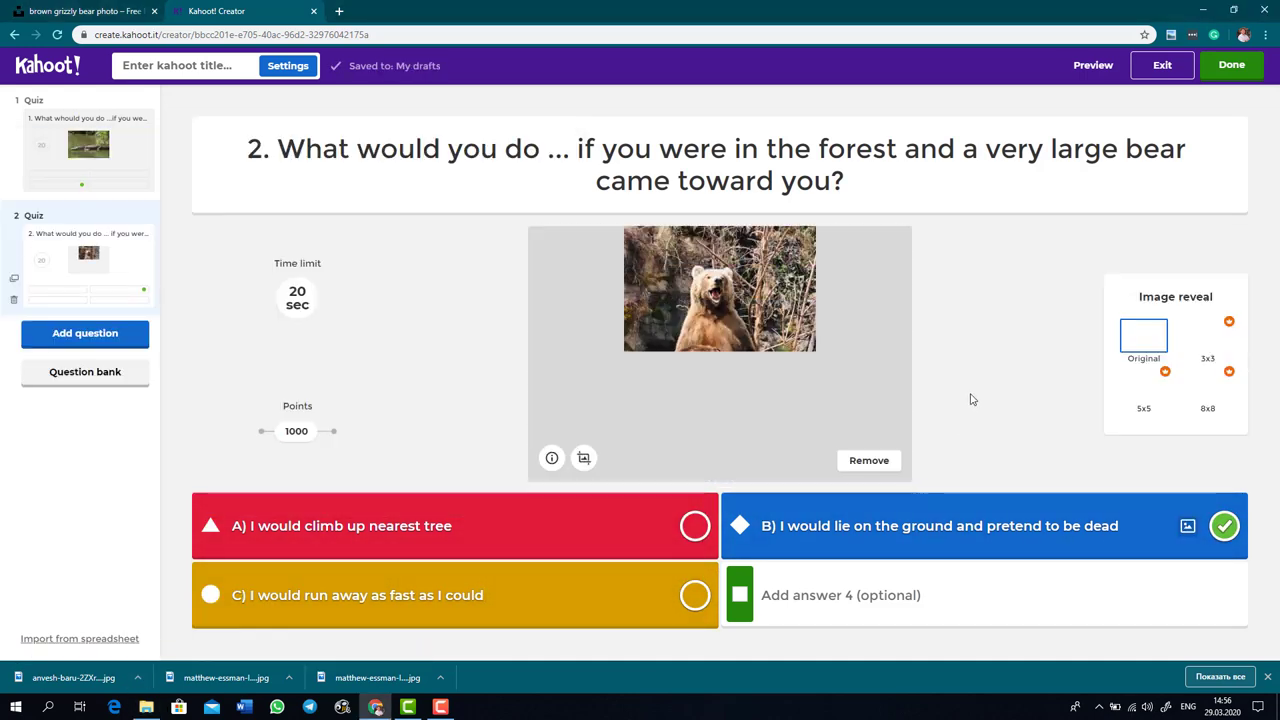
- Add a third quiz question reading "3. What would you do ... if you were in the middle of a field and a bull started running towar you?"
left_click(85, 333)
left_click(250, 282)
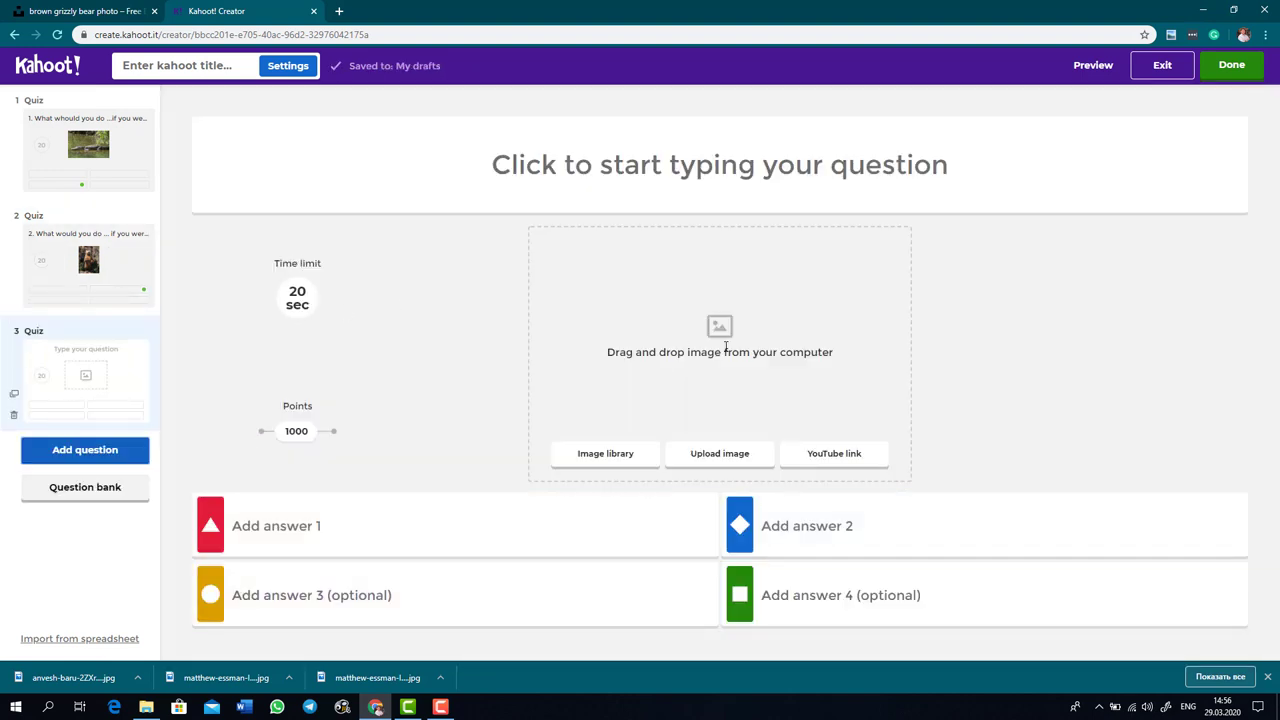
left_click(651, 172)
type("3/")
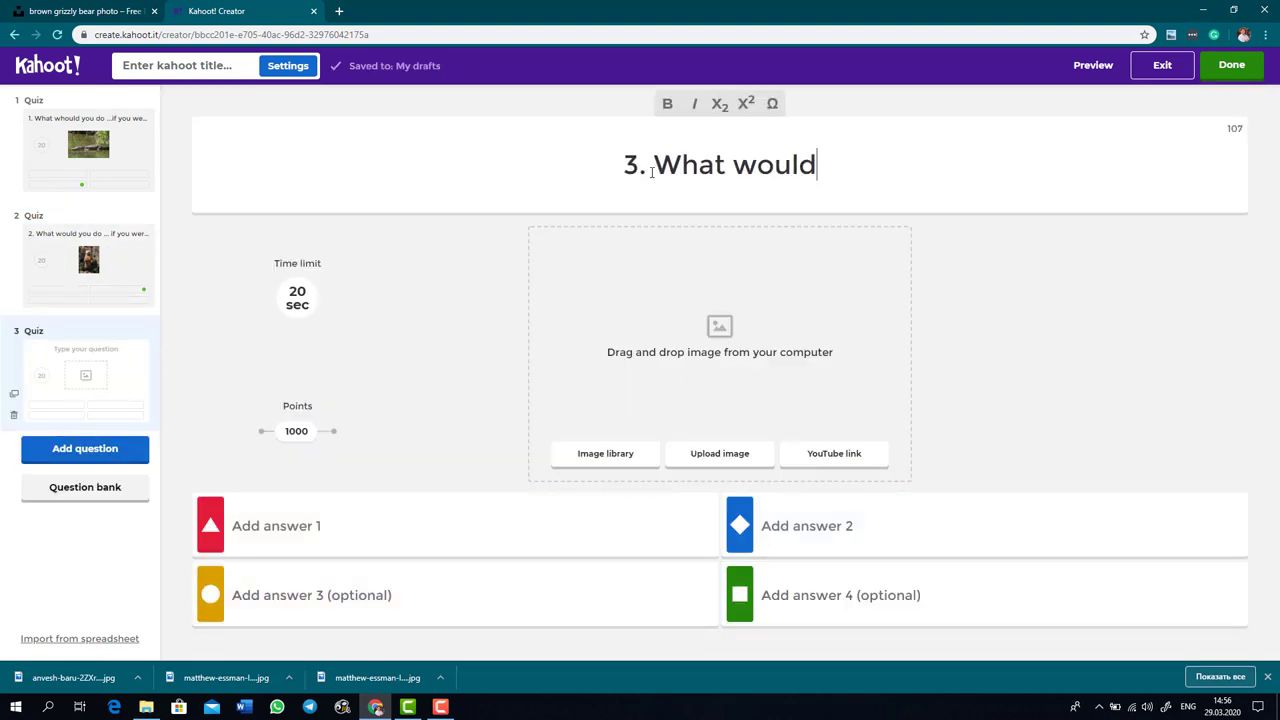
type("were in the middle of a field and a bull started running towar you?")
- Switch to Unsplash, close the open bear photo and search for "bull"
key("ctrl+Tab")
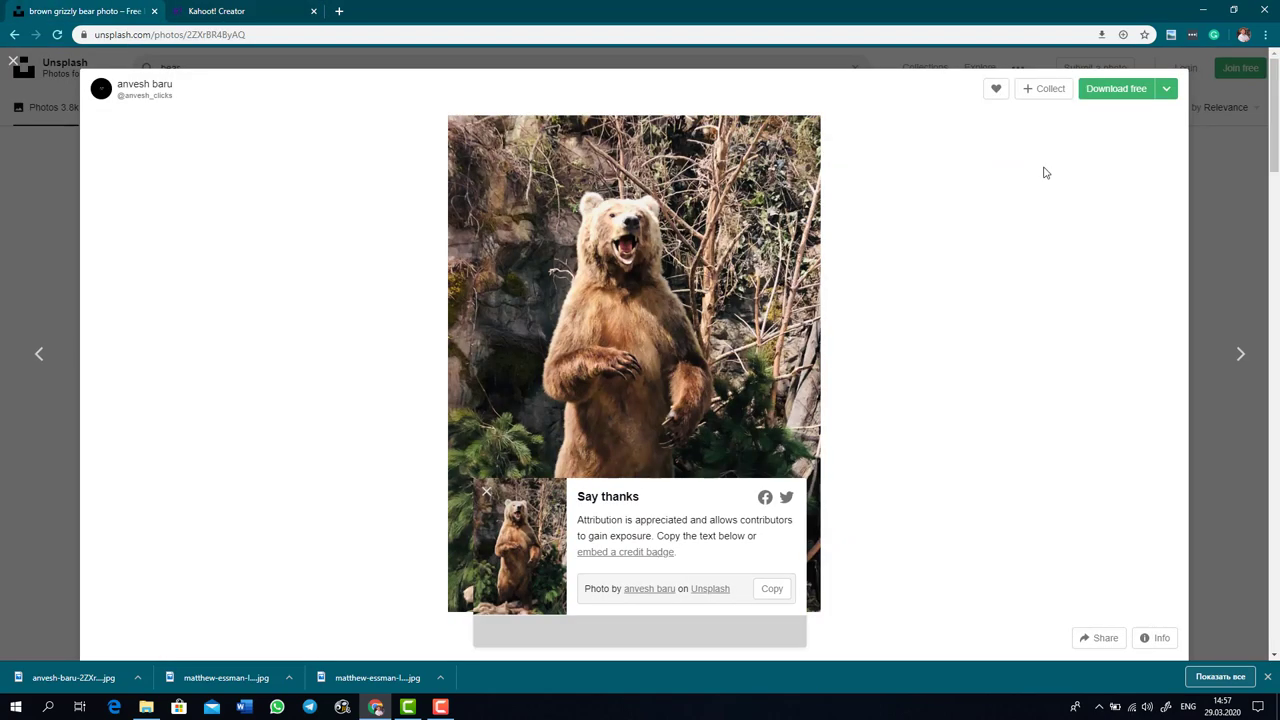
key("Escape")
type("bull")
key("Return")
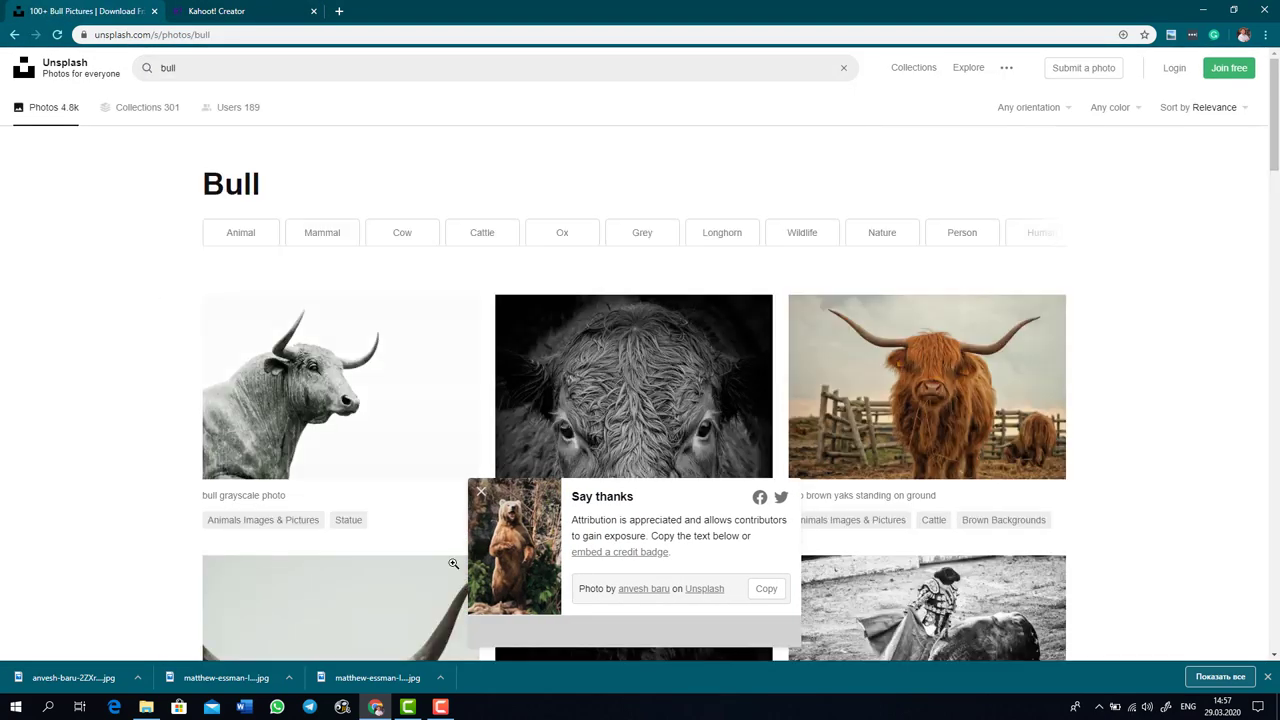
- Find the photo of a brown long-horned bull standing in a grassy field and download it
scroll(123, 388, "down", 8)
scroll(125, 388, "down", 15)
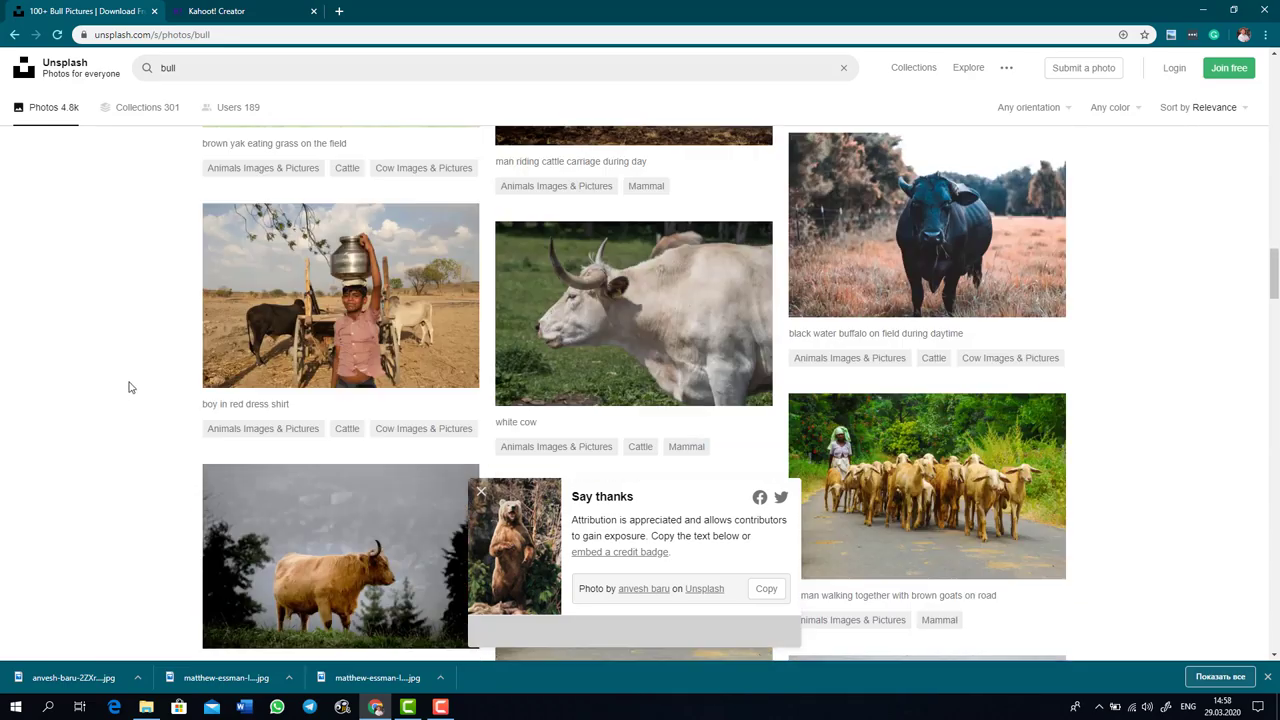
scroll(128, 387, "down", 5)
left_click(960, 290)
left_click(1167, 89)
left_click(1152, 143)
- Return to Kahoot and enter "A) I would run" as the first answer of question 3
key("ctrl+Tab")
left_click(339, 518)
type("A0")
key("BackSpace")
key("BackSpace")
type(") I would run")
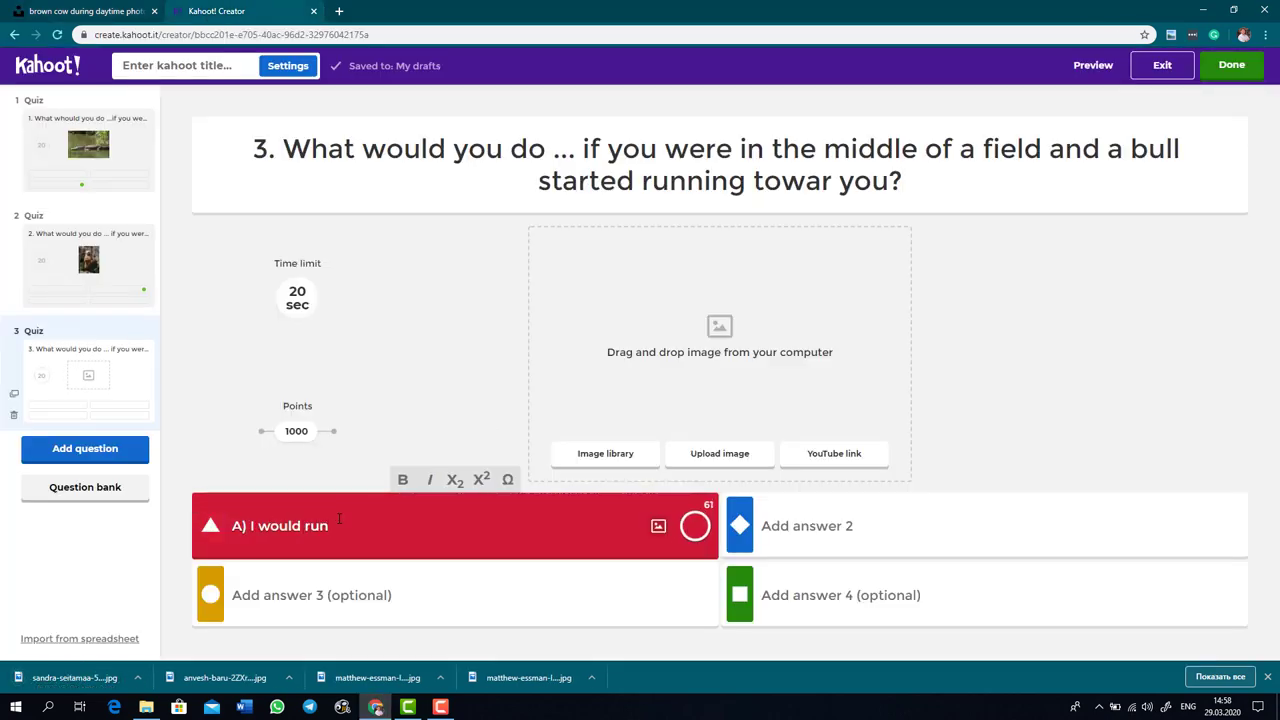
- Enter "B) I would throw something (e.g. my hat) in another direction" and "C) I would shout and wave my arms." as the second and third answers
left_click(806, 518)
type("B) I would throw something (e.g. my hat) in anothe")
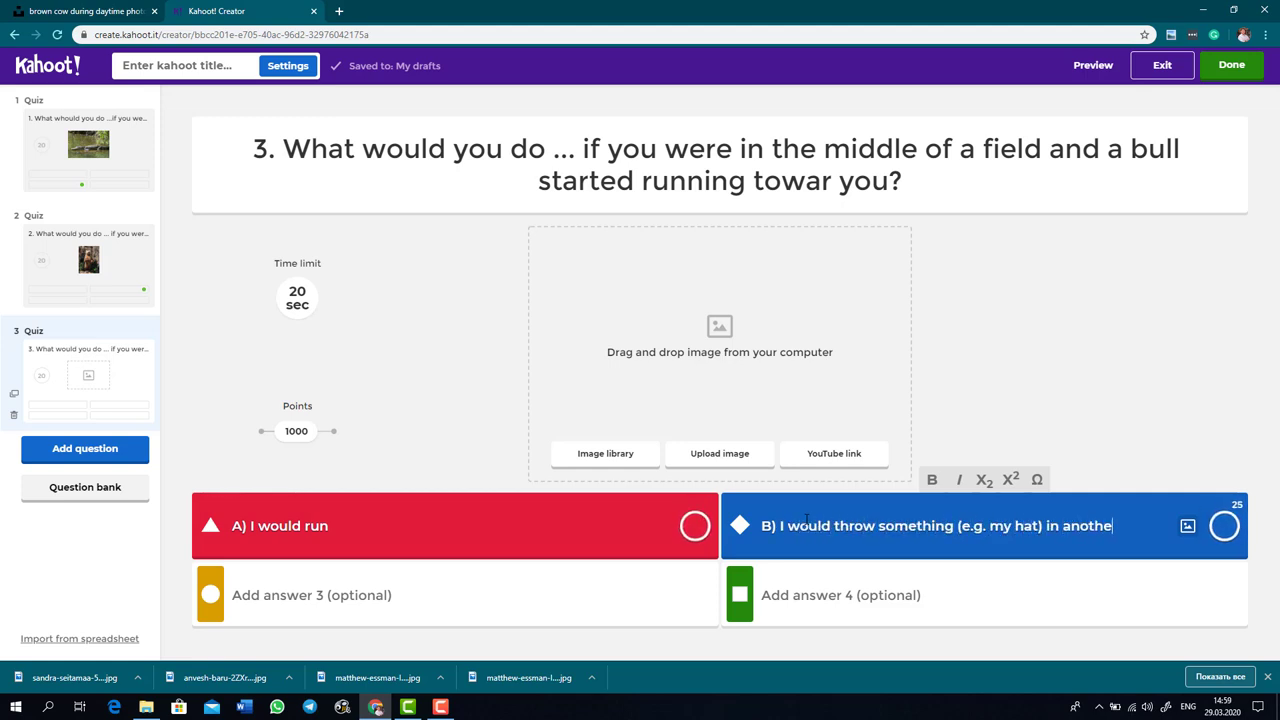
type("r direction")
left_click(441, 594)
type("C) I would shout and wave my arms.")
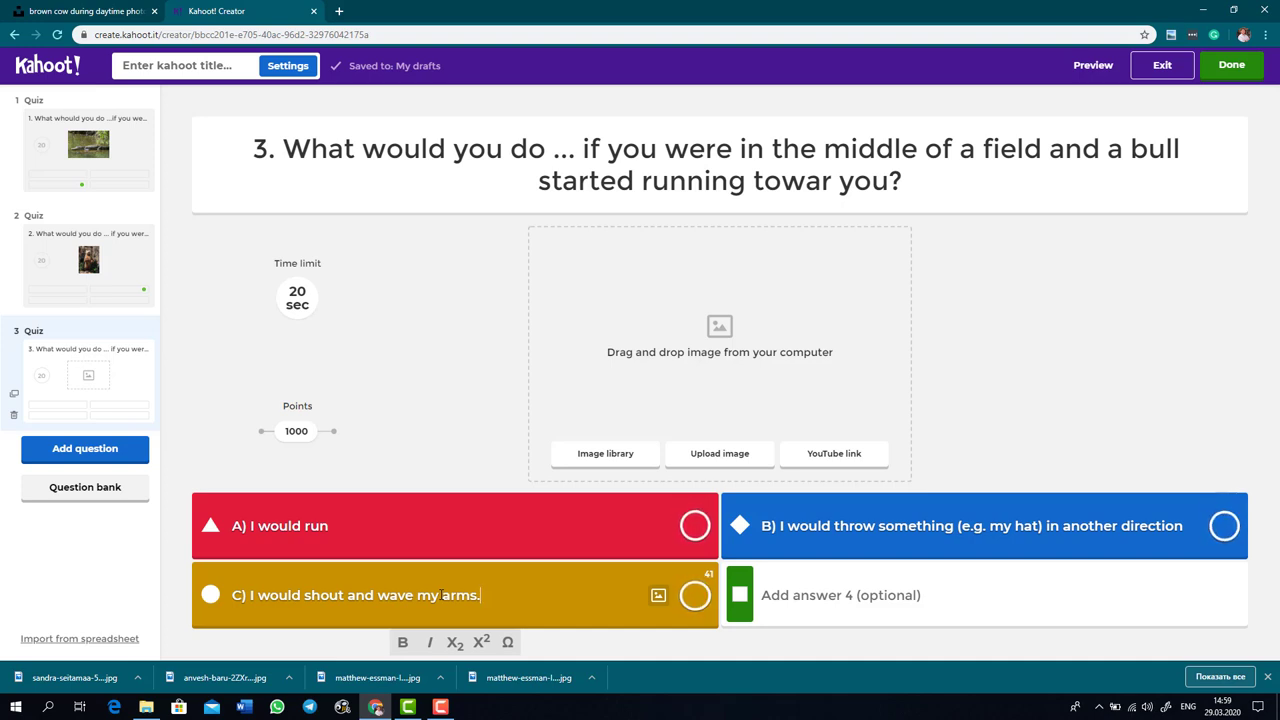
- Place the downloaded bull photo as the image of question 3 and mark answer B as correct
left_click(146, 706)
left_click_drag(114, 480, 700, 360)
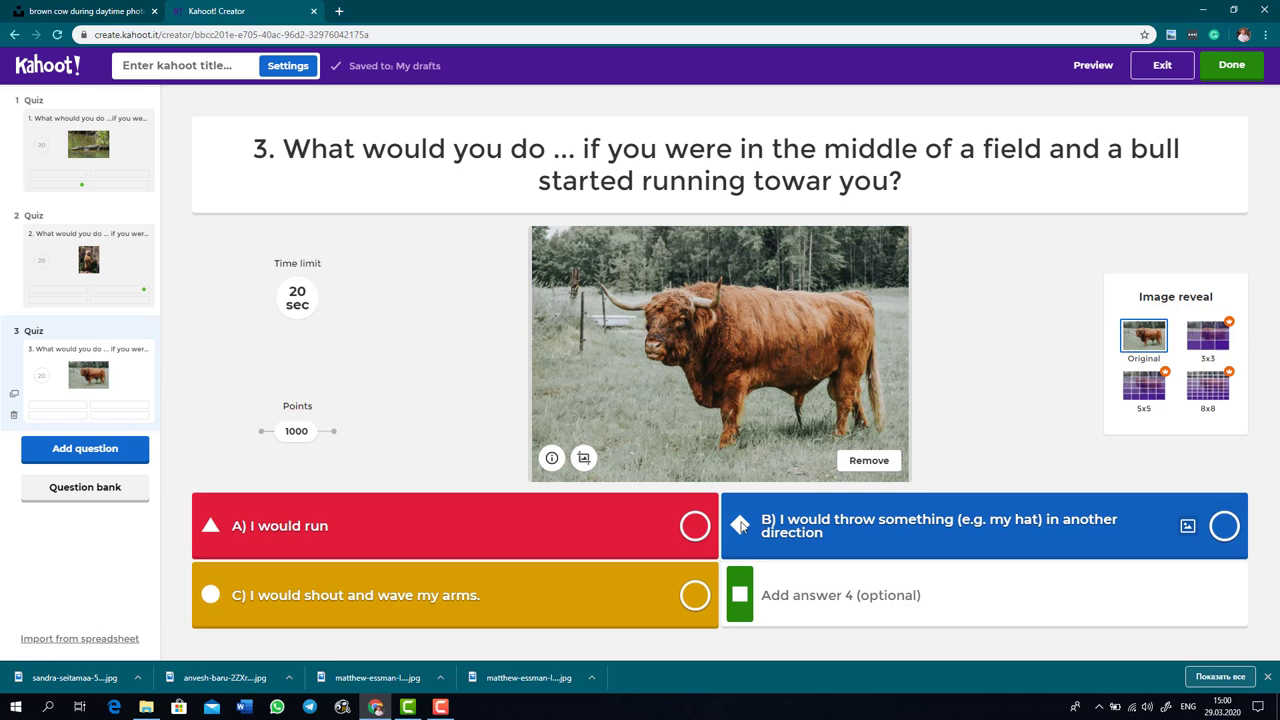
left_click(1224, 525)
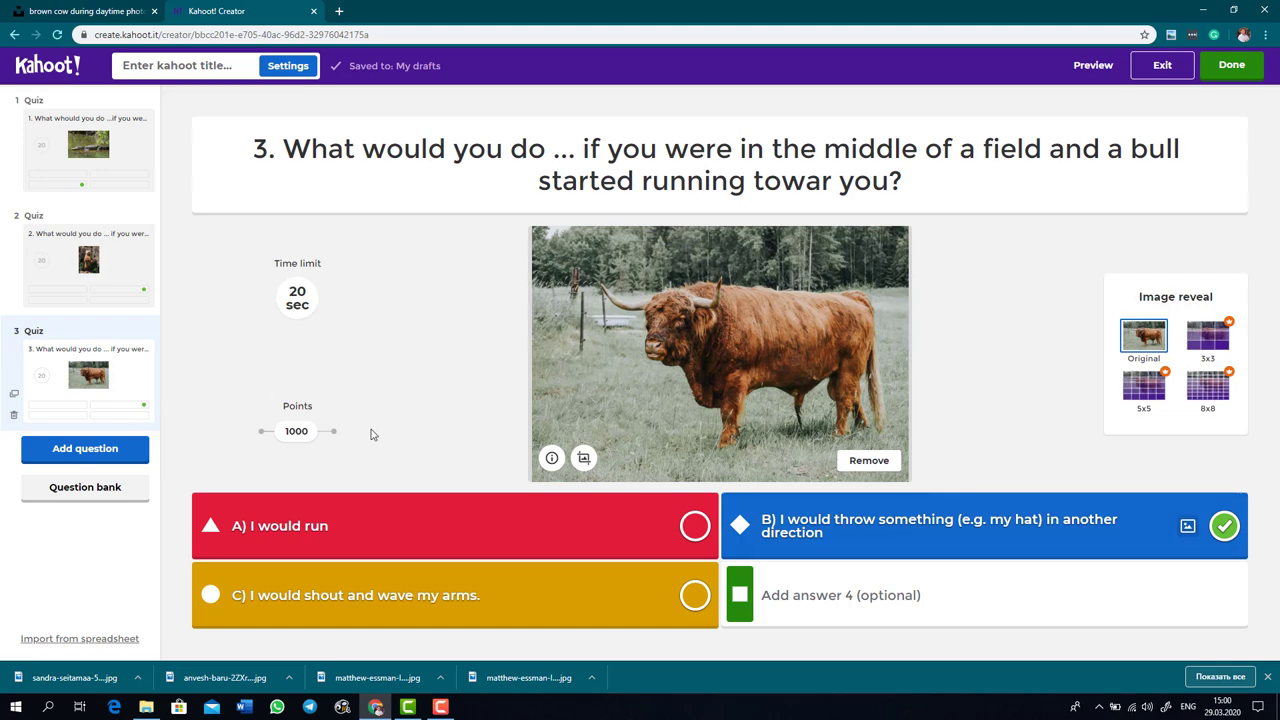
- Review the two earlier questions, and title the kahoot "Whould you survive? Quizz" in its summary
key("Up")
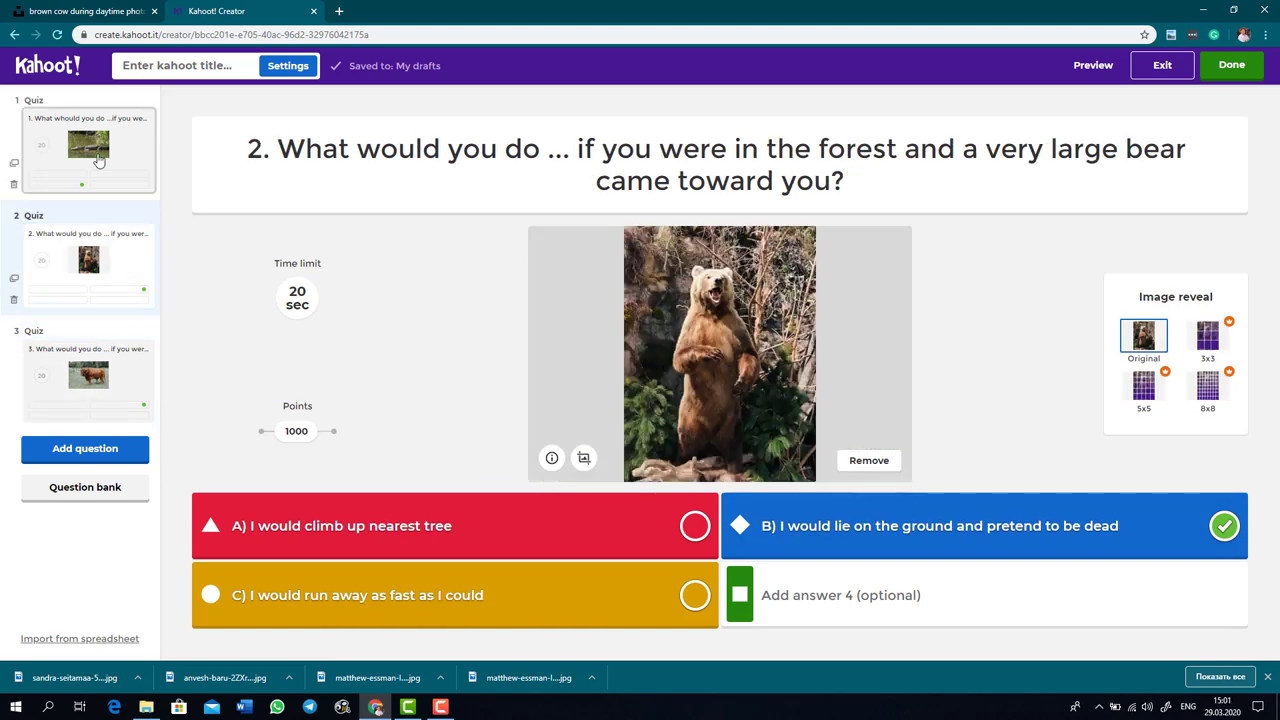
key("Up")
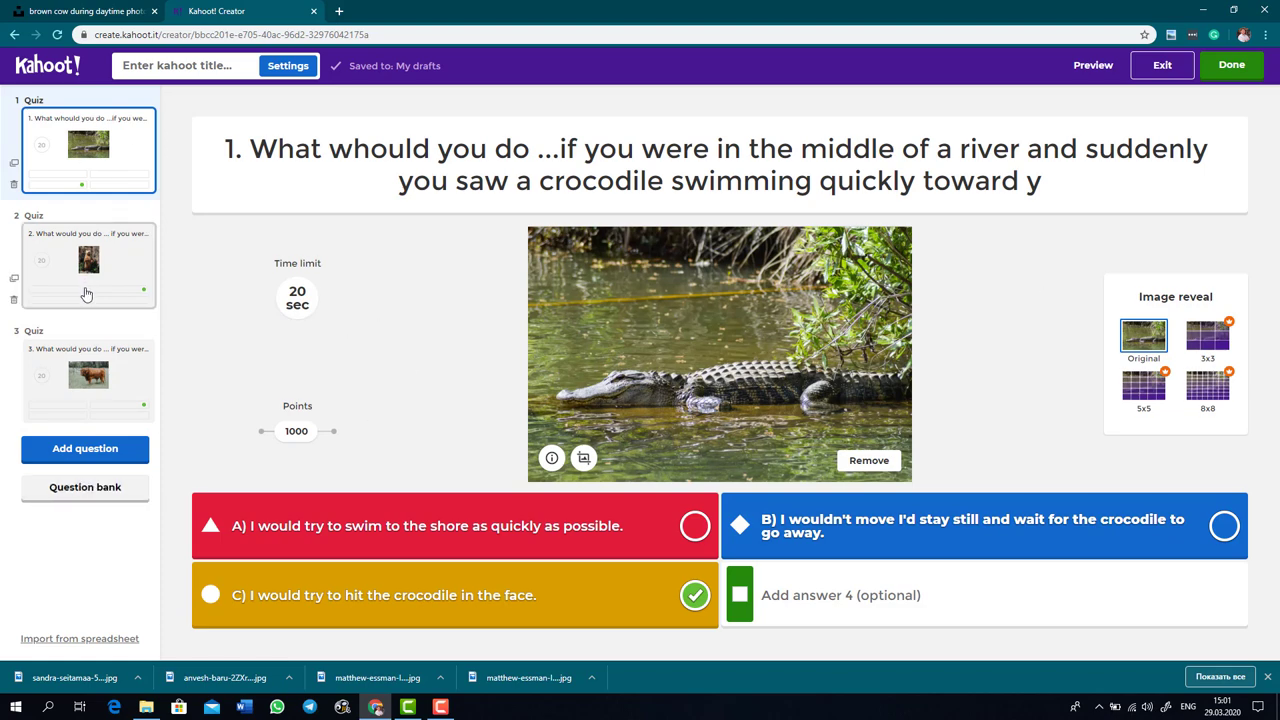
left_click(242, 71)
type("Whould you survi")
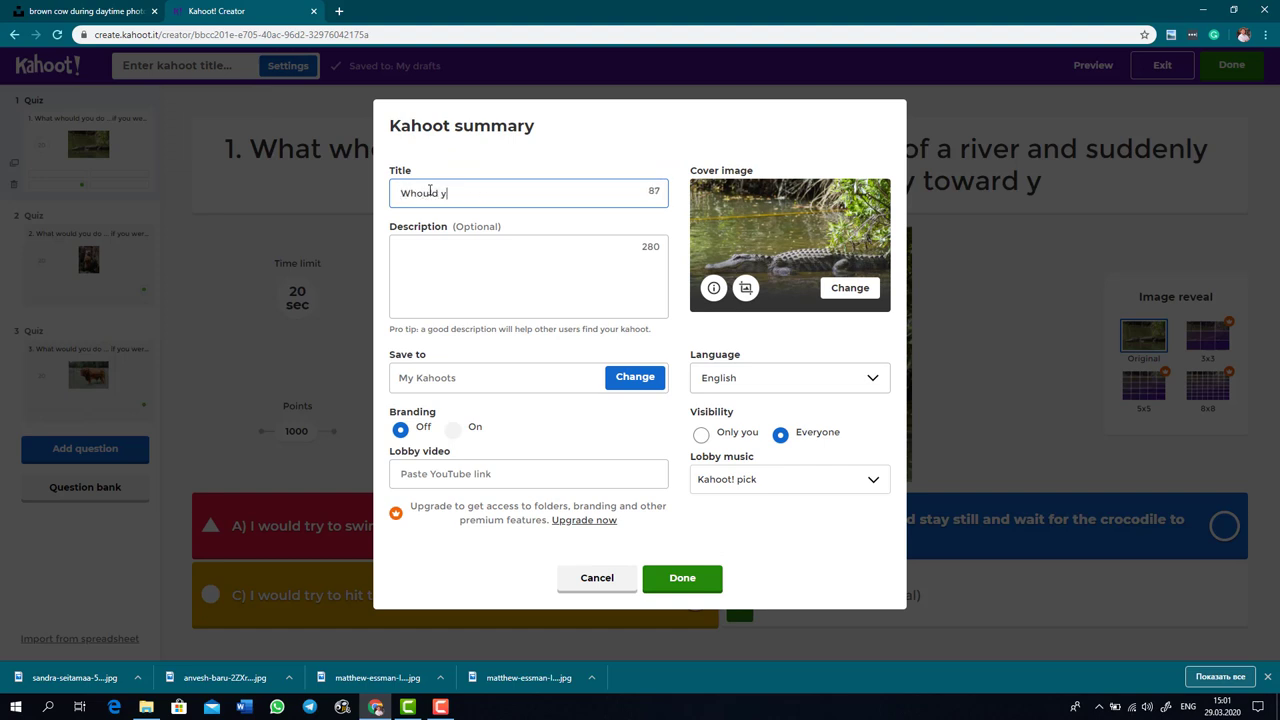
left_click(524, 388)
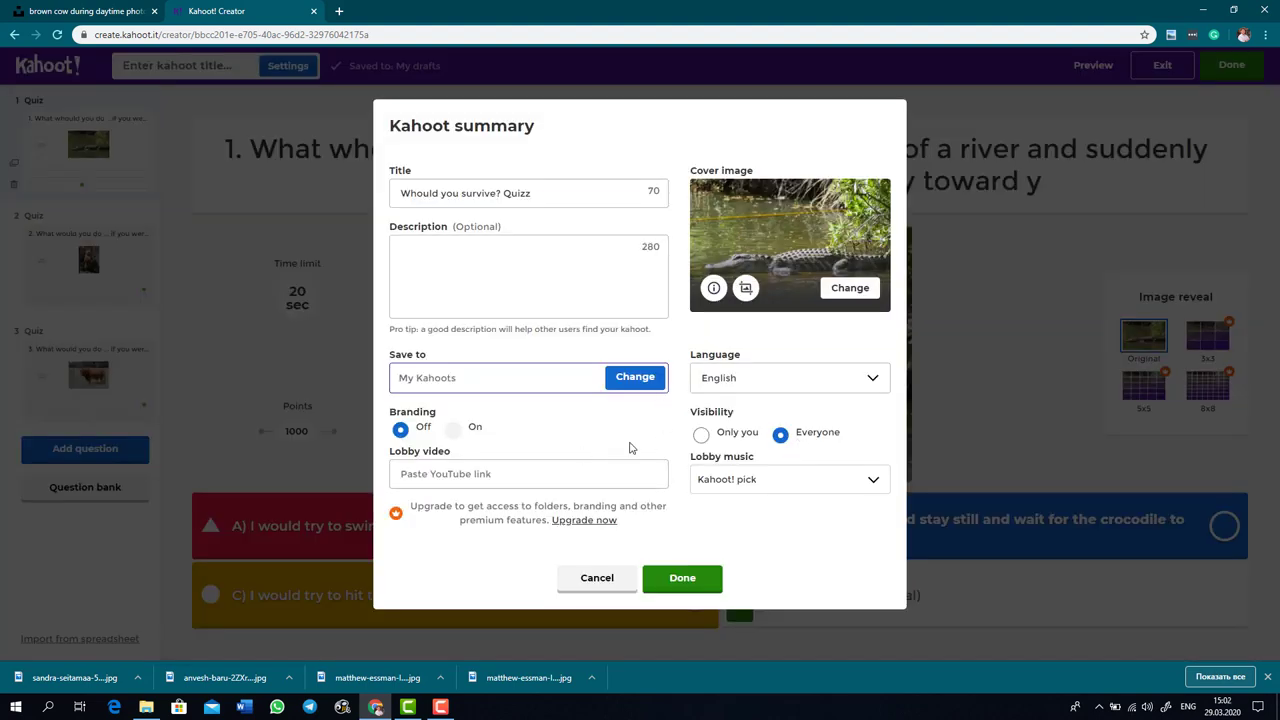
left_click(682, 577)
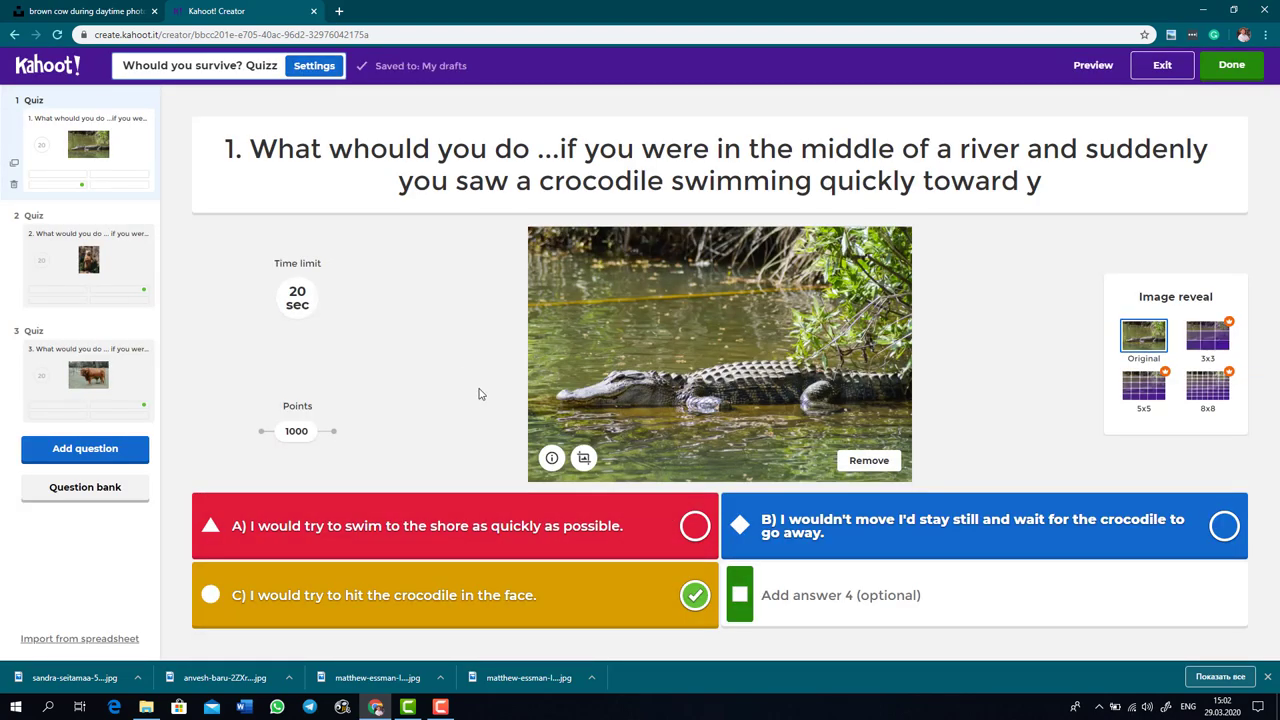
- Save the finished kahoot and open the choice of ways to play it from its details page
left_click(1231, 65)
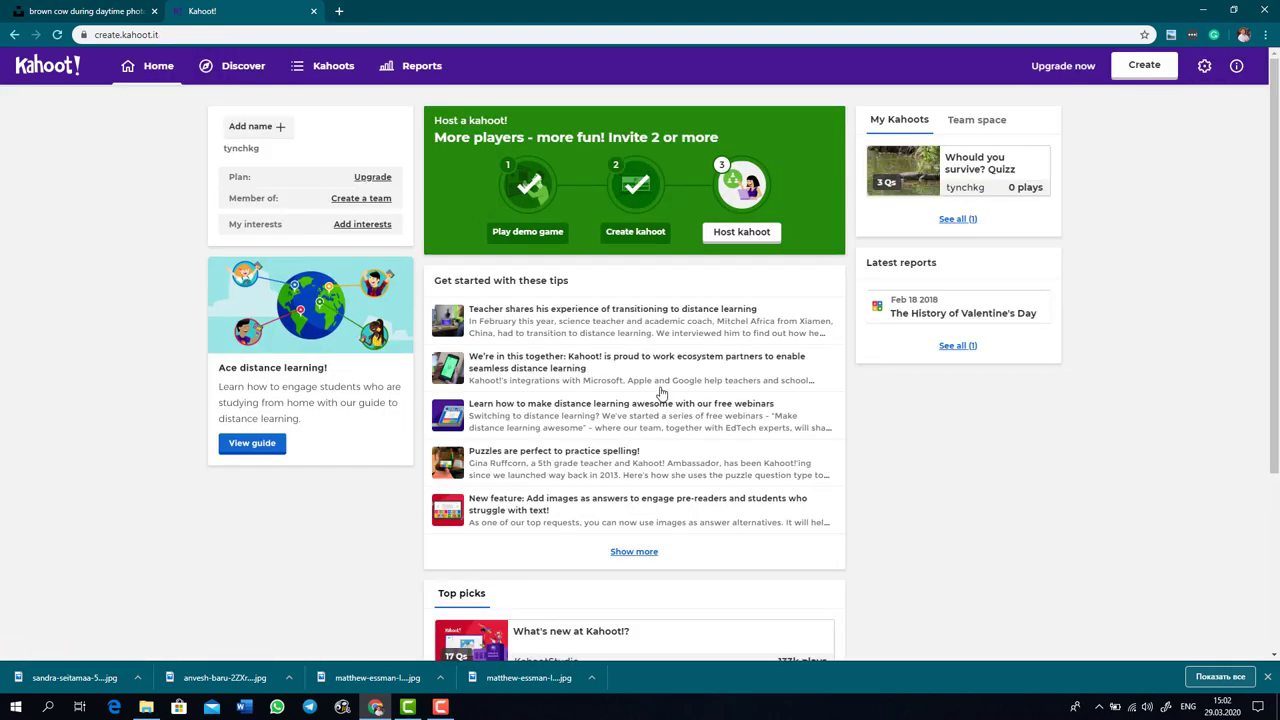
left_click(979, 170)
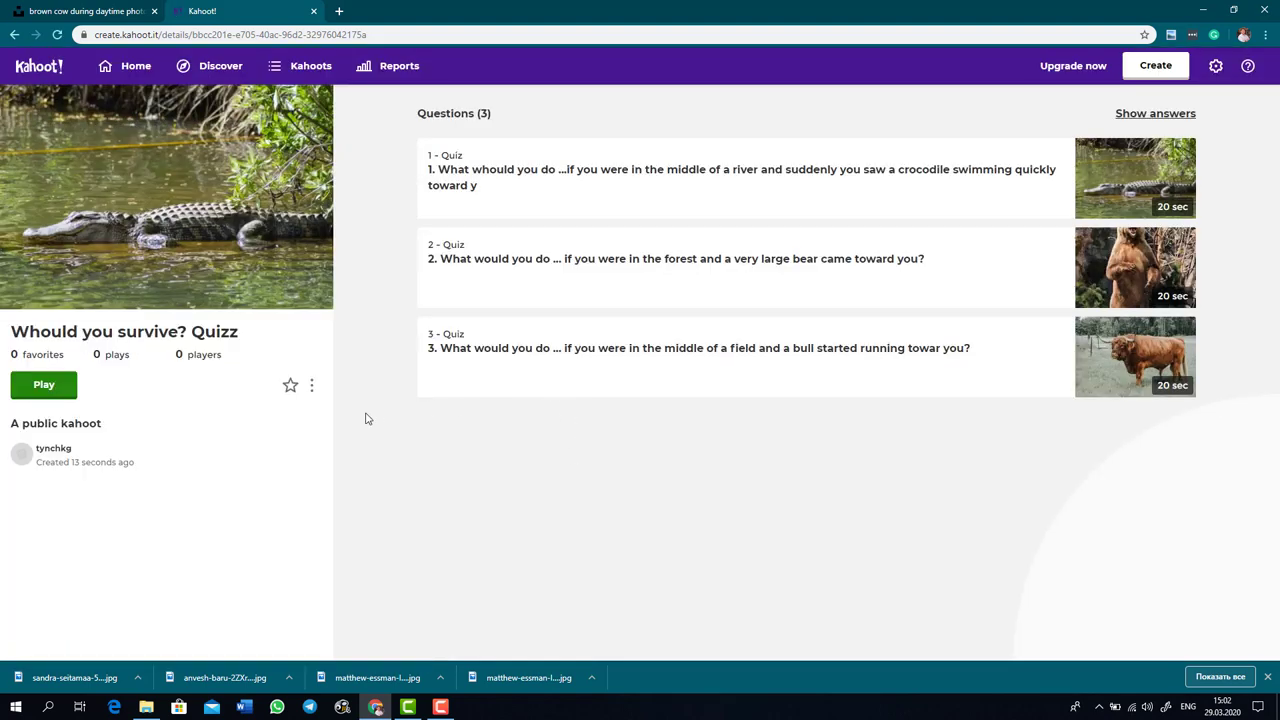
left_click(44, 386)
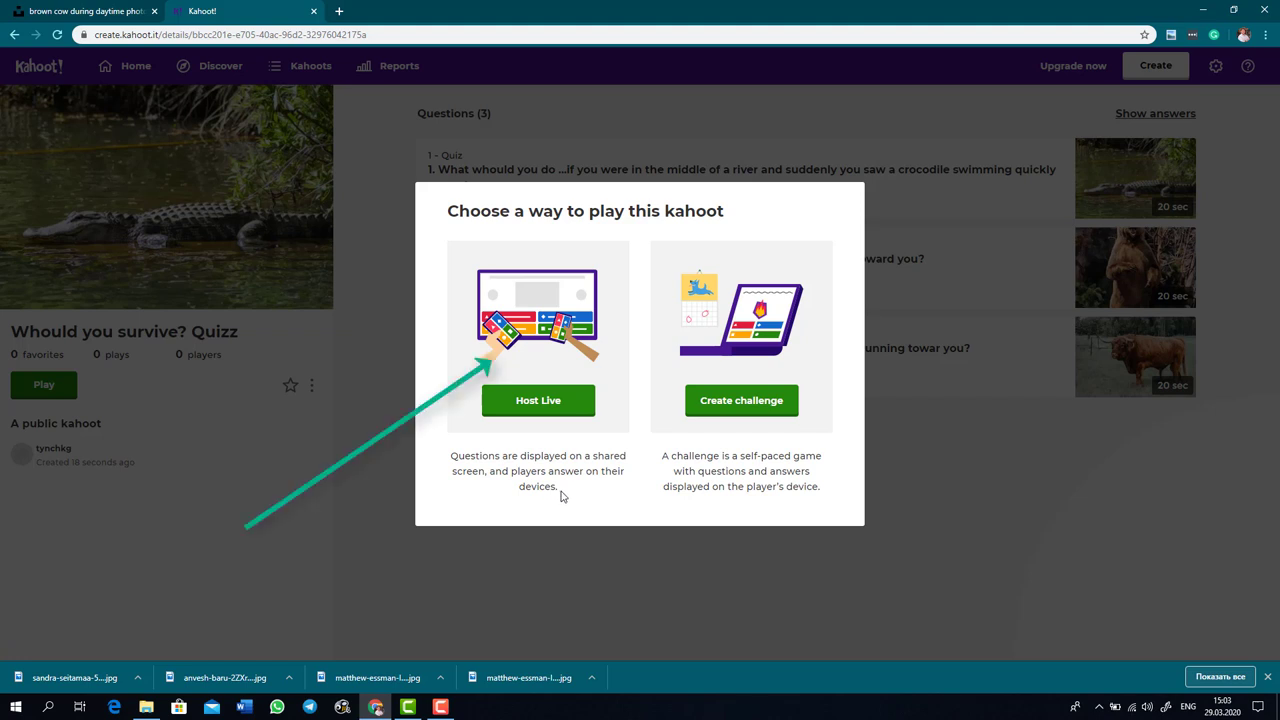
- Host the kahoot live in Classic player-versus-player mode and start the game once a player has joined the lobby
left_click(554, 405)
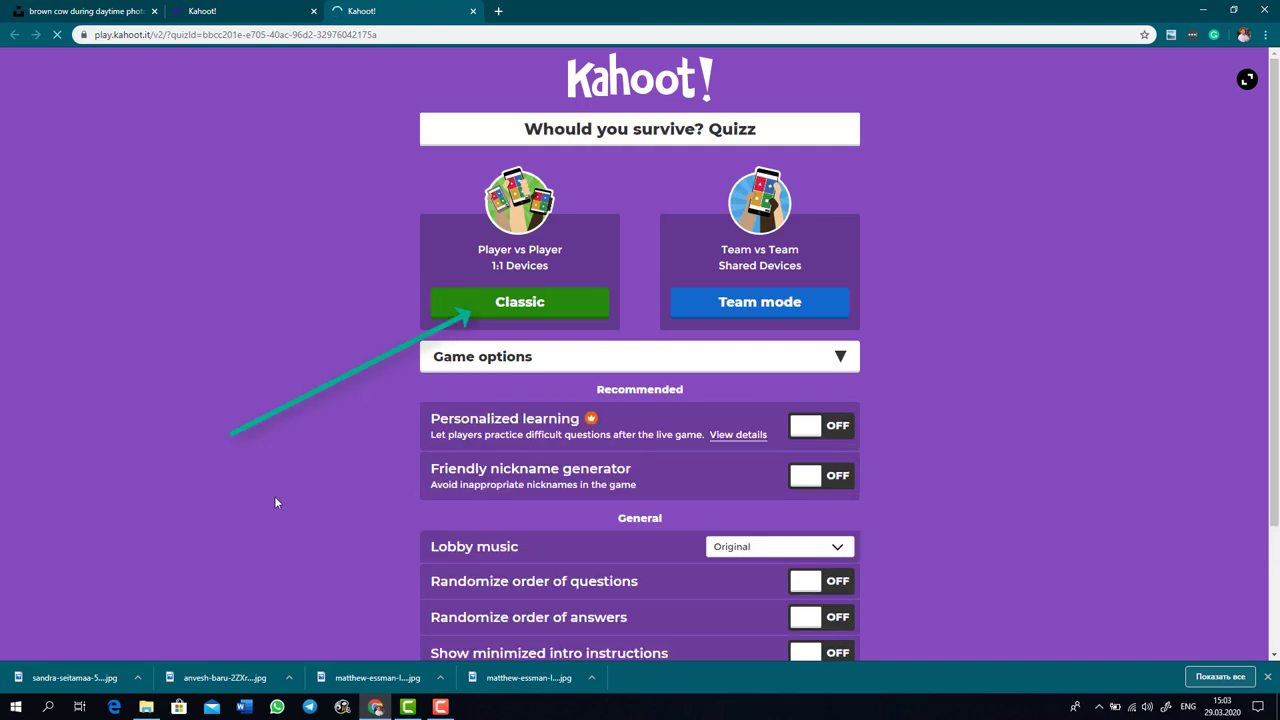
left_click(515, 308)
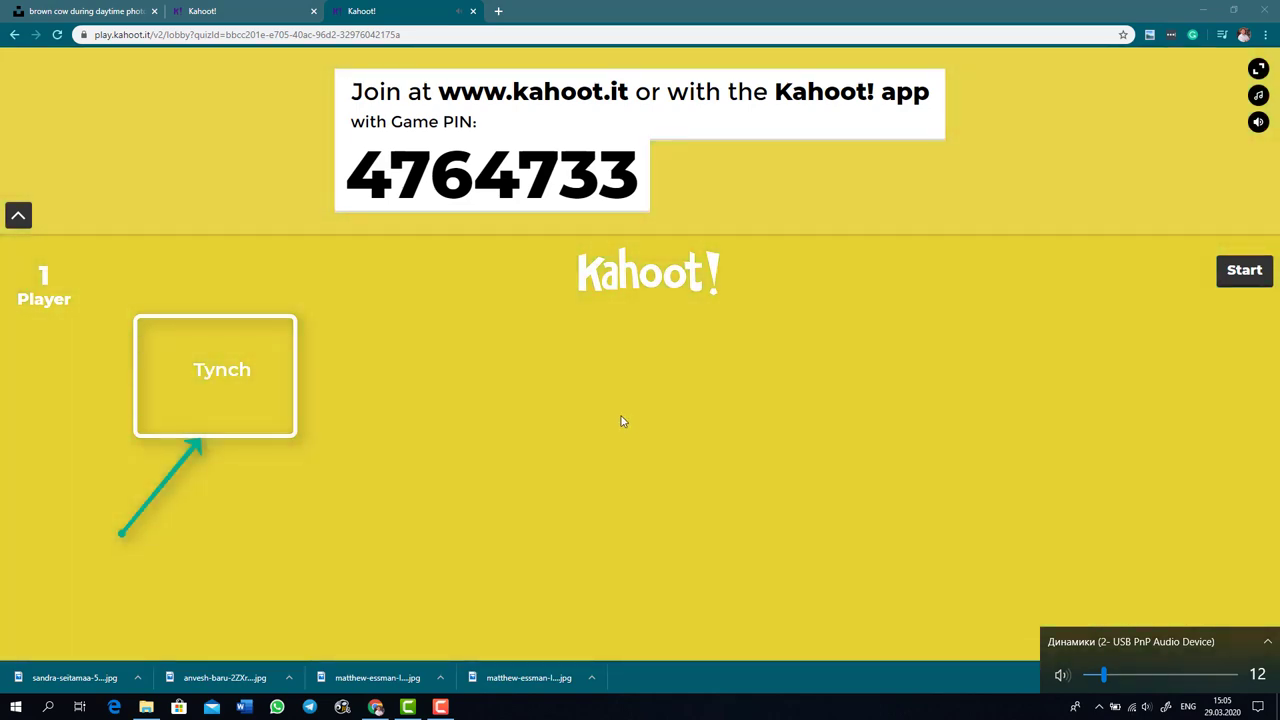
left_click(1245, 272)
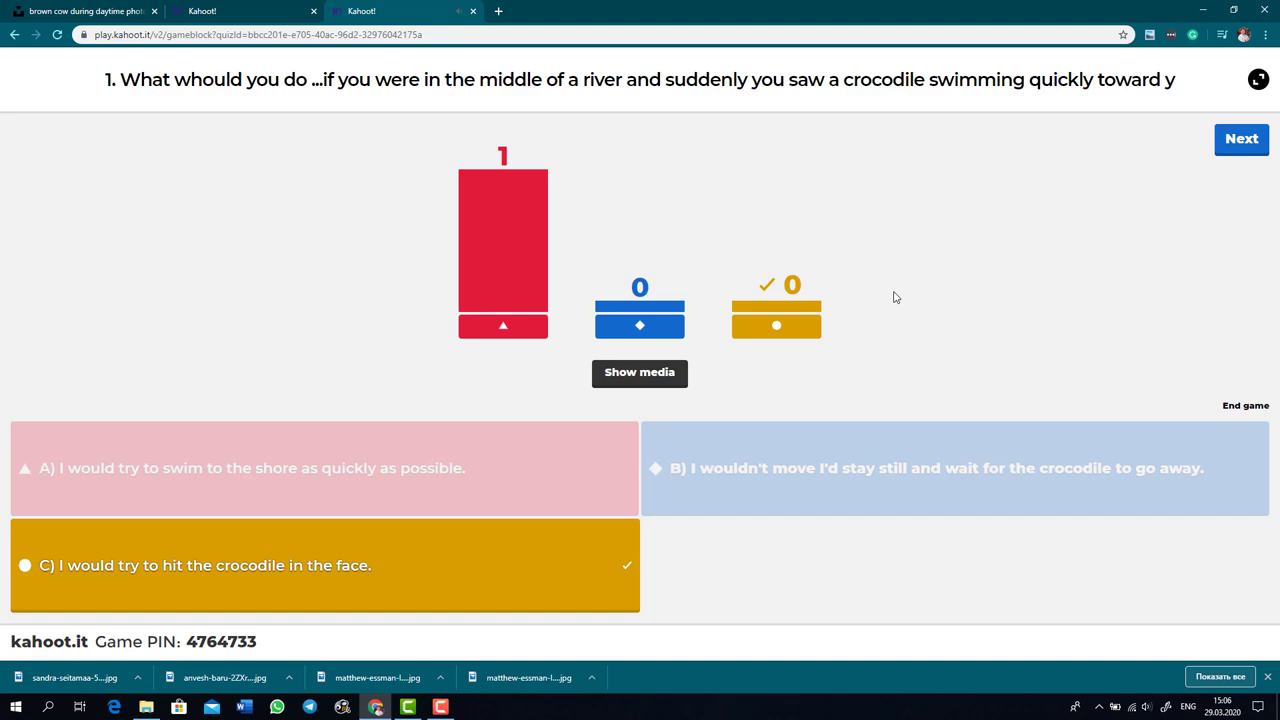
- Advance from the crocodile question's results through the scoreboard to question 2, and view the bear question's media from its results
left_click(1250, 147)
left_click(1233, 145)
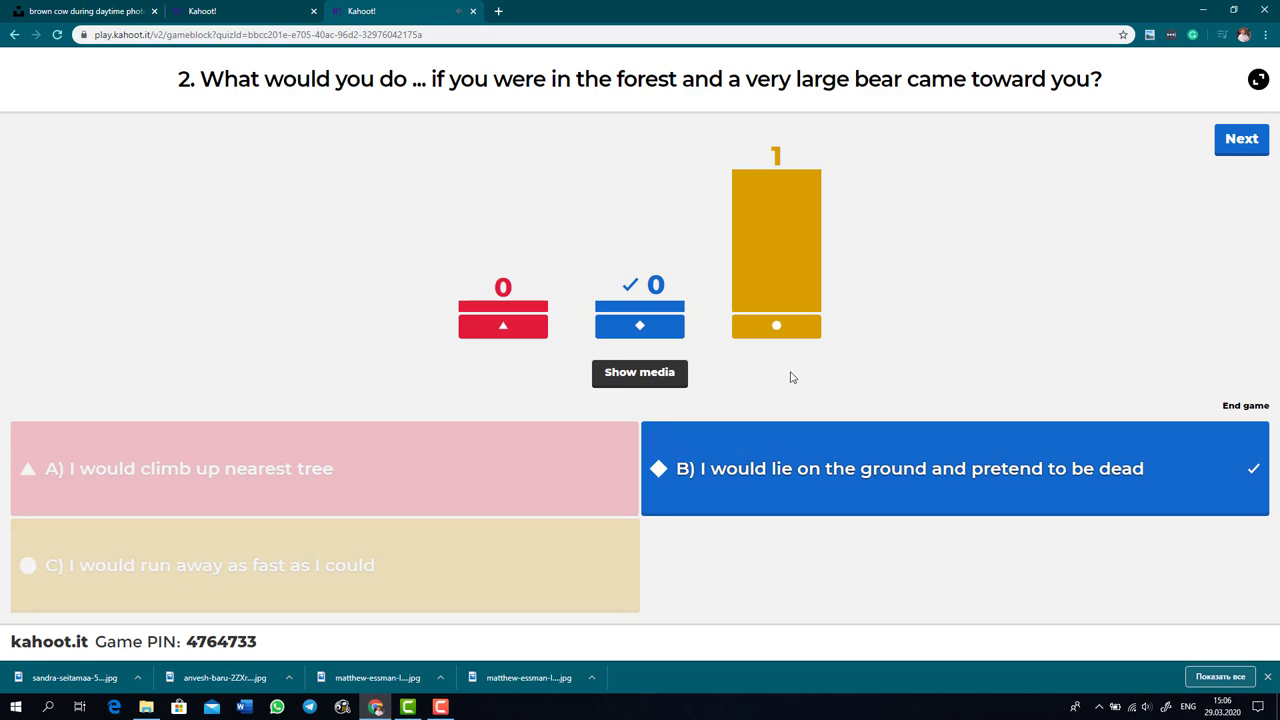
left_click(652, 378)
left_click(1255, 75)
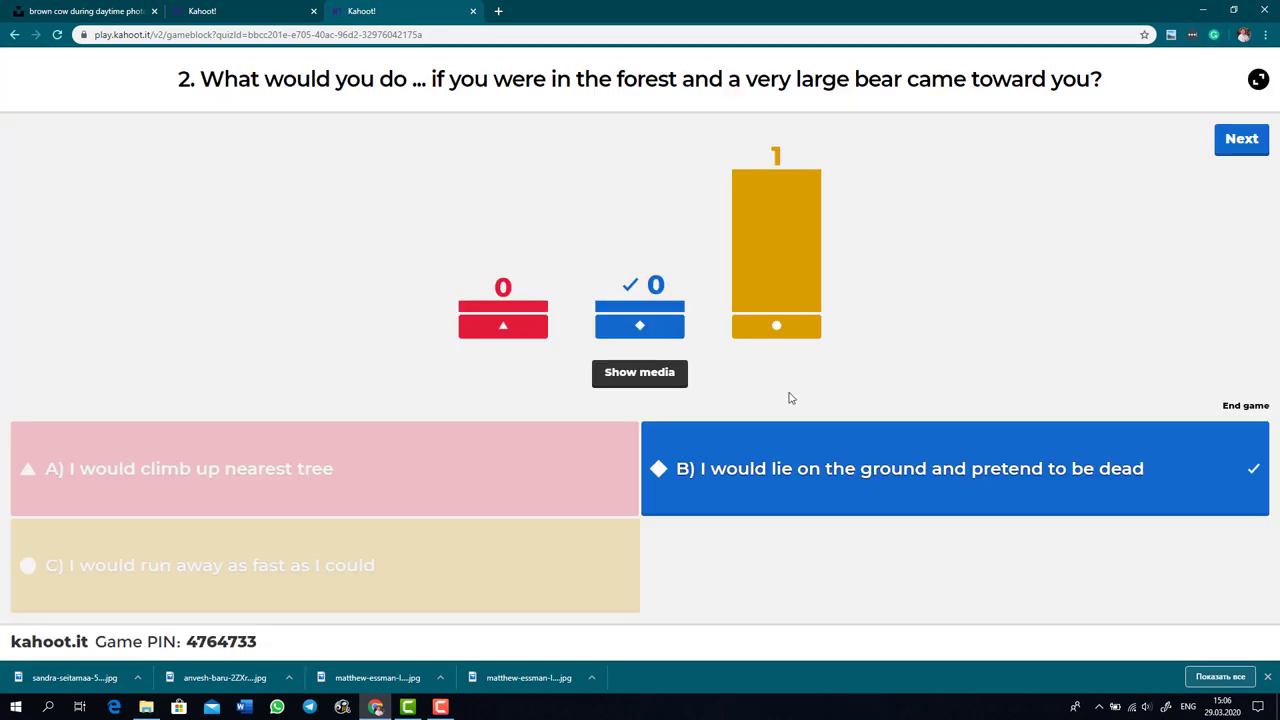
- Continue from the bear question's results through the scoreboard and question 3 to the final podium
left_click(1241, 139)
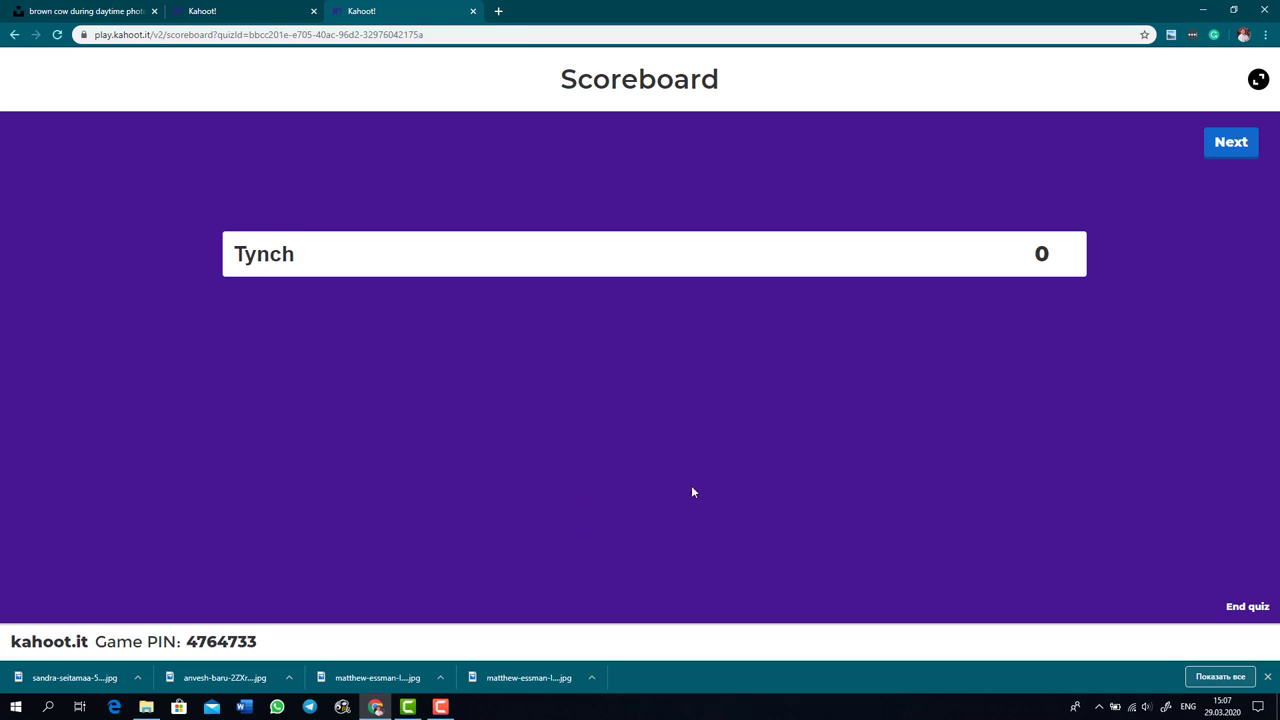
left_click(1212, 150)
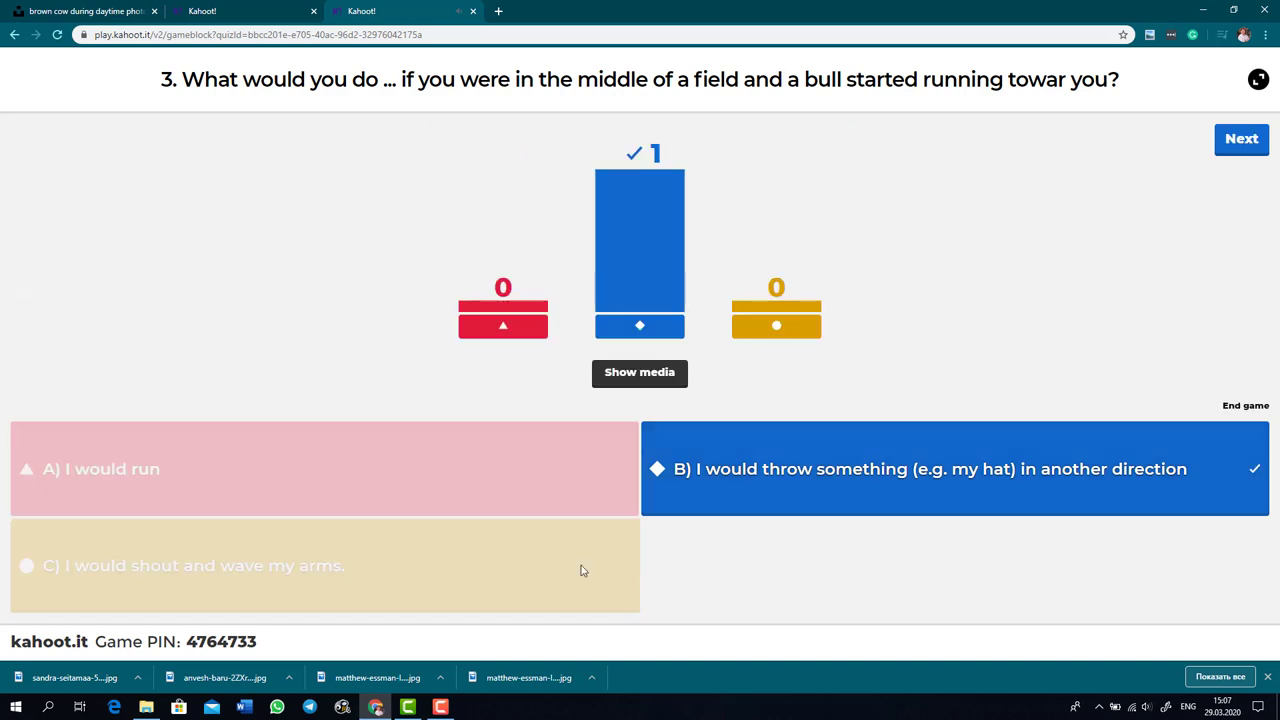
left_click(1241, 140)
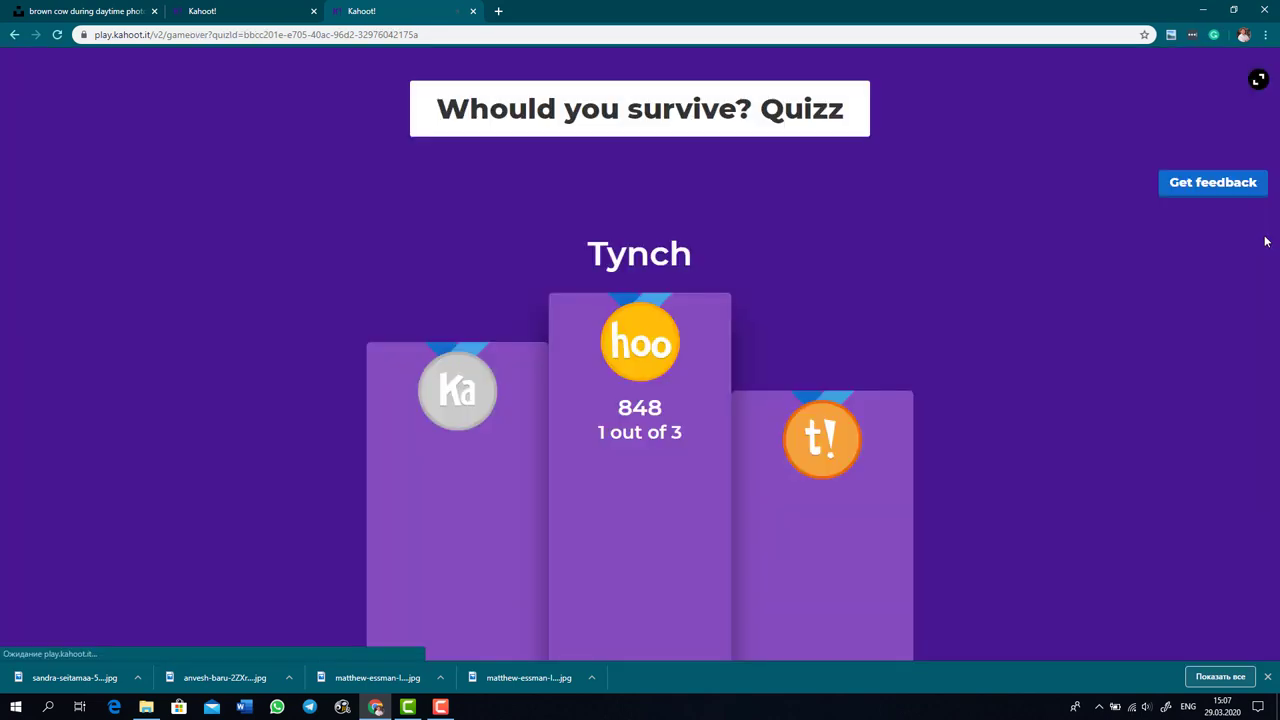